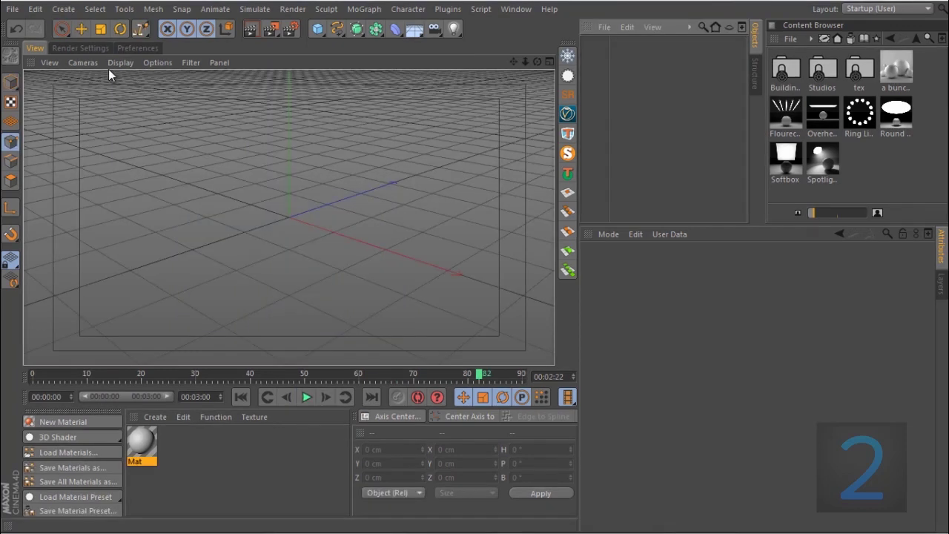
# Step: Activate the Bezier spline tool with the B shortcut in a fresh empty scene
pyautogui.press('b')
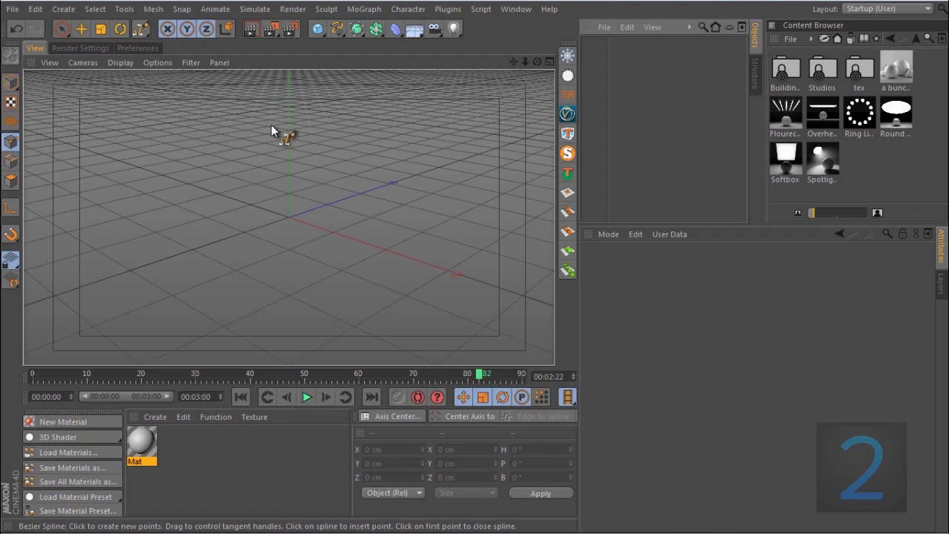
# Step: Add a 400 × 400 cm Plane with 20 × 20 segments and pick the Bezier spline tool
pyautogui.click(320, 32)
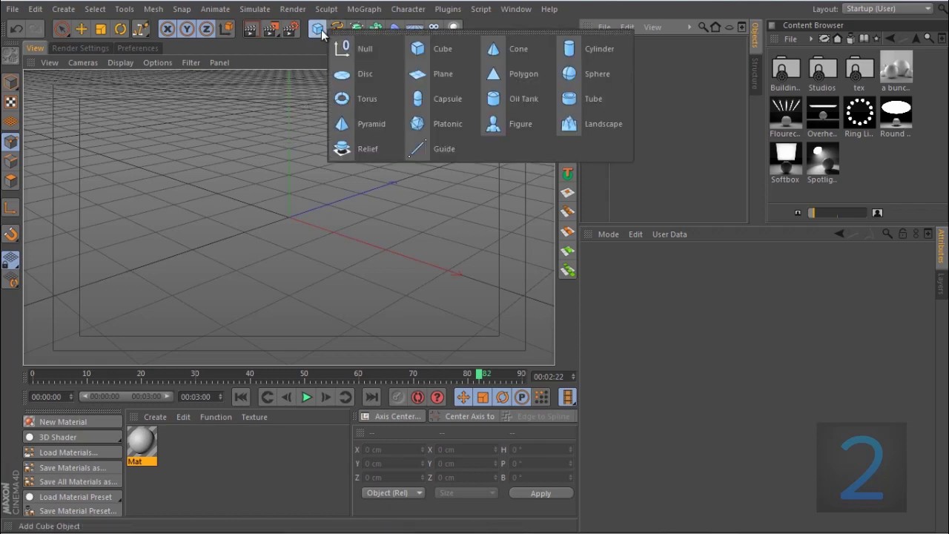
pyautogui.click(418, 74)
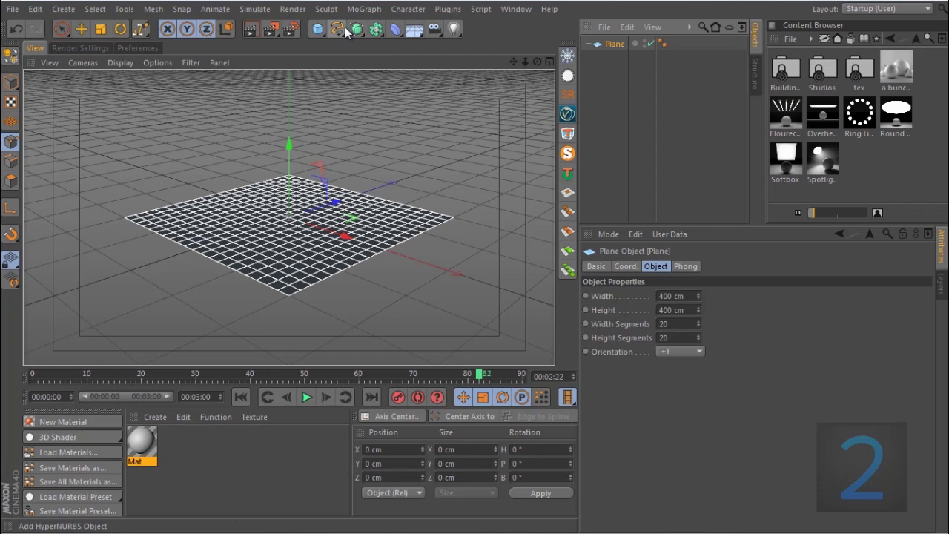
pyautogui.click(342, 31)
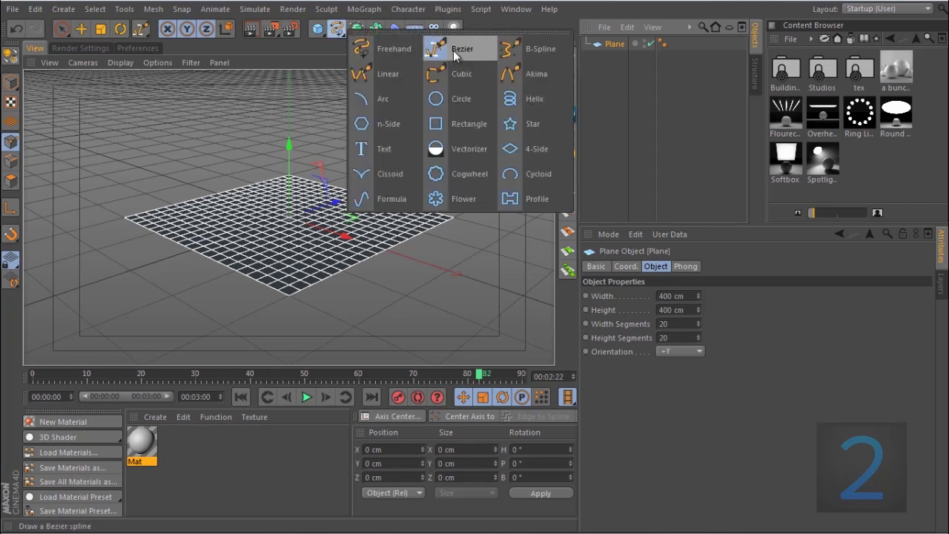
pyautogui.click(455, 49)
# Step: Maximize the Right side view, pan to frame the plane, and check its display settings
pyautogui.click(549, 62)
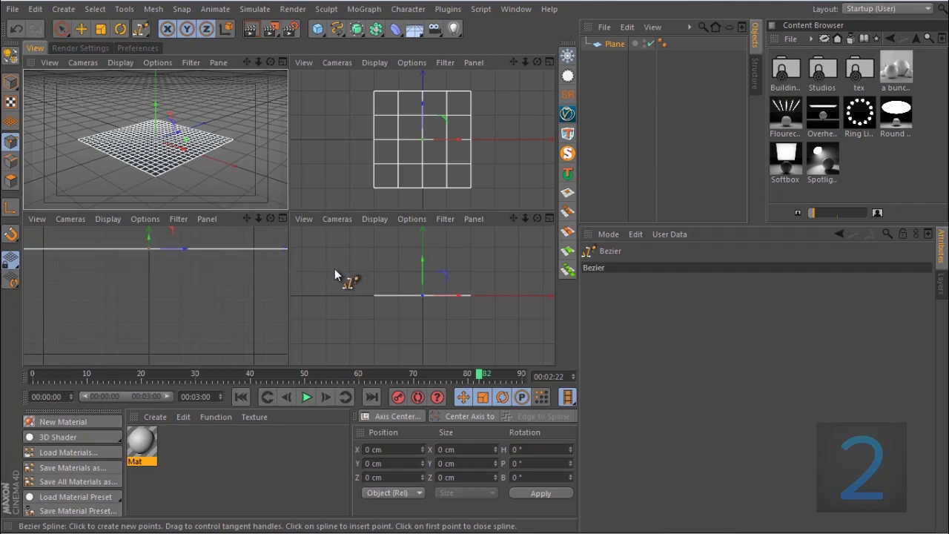
pyautogui.click(282, 218)
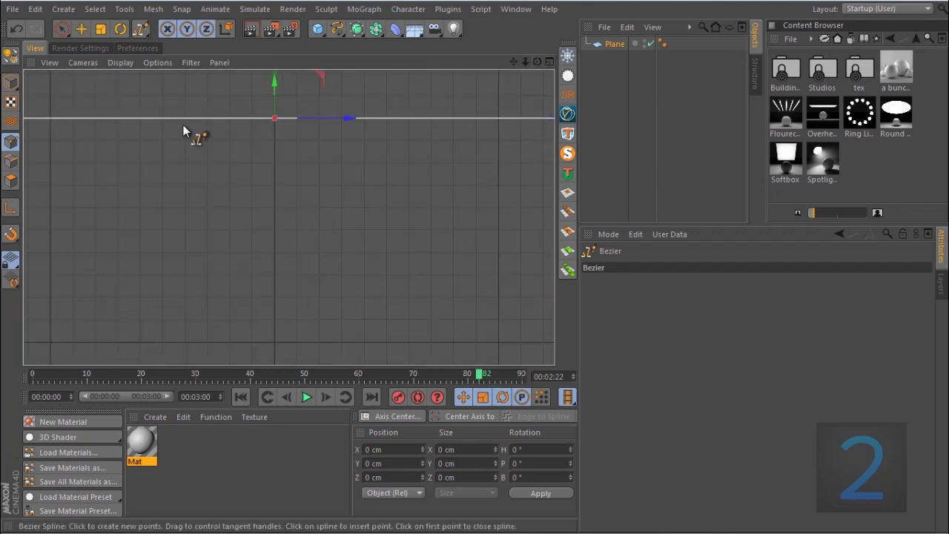
pyautogui.scroll(-2, 311, 156)
pyautogui.moveTo(513, 62); pyautogui.dragTo(470, 134)
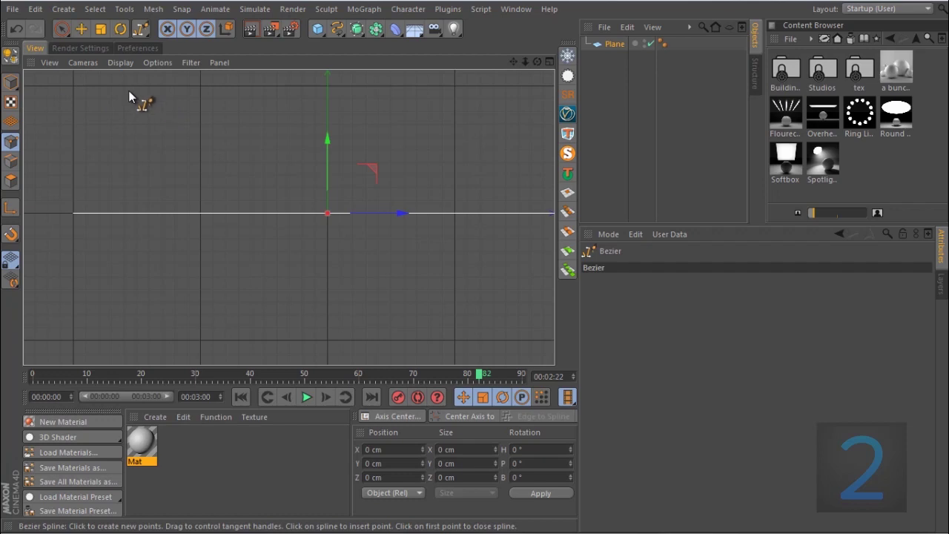
pyautogui.click(129, 65)
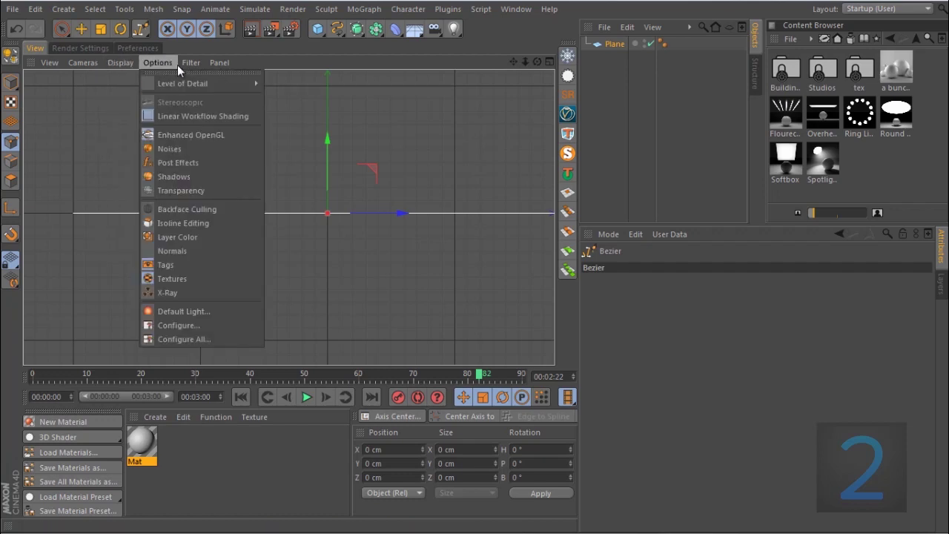
pyautogui.moveTo(183, 63)
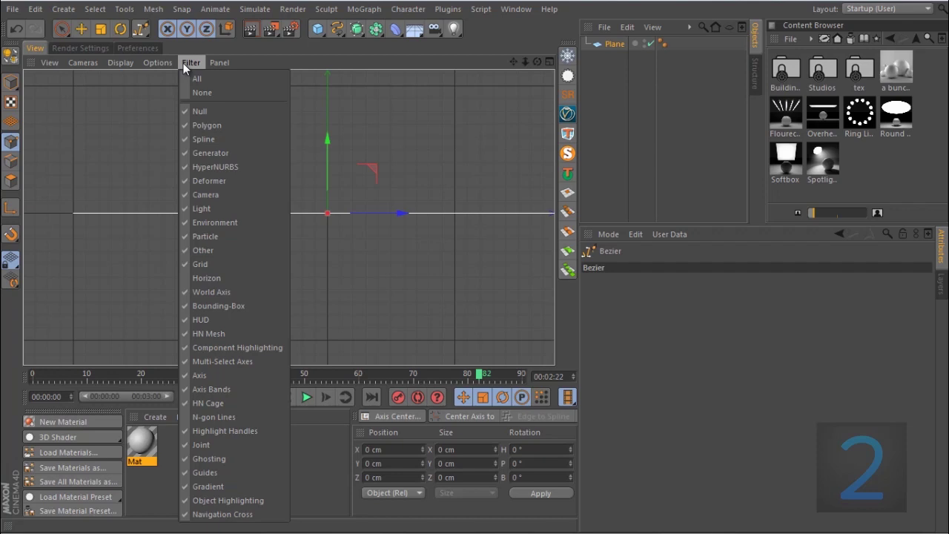
pyautogui.moveTo(220, 63)
pyautogui.moveTo(53, 63)
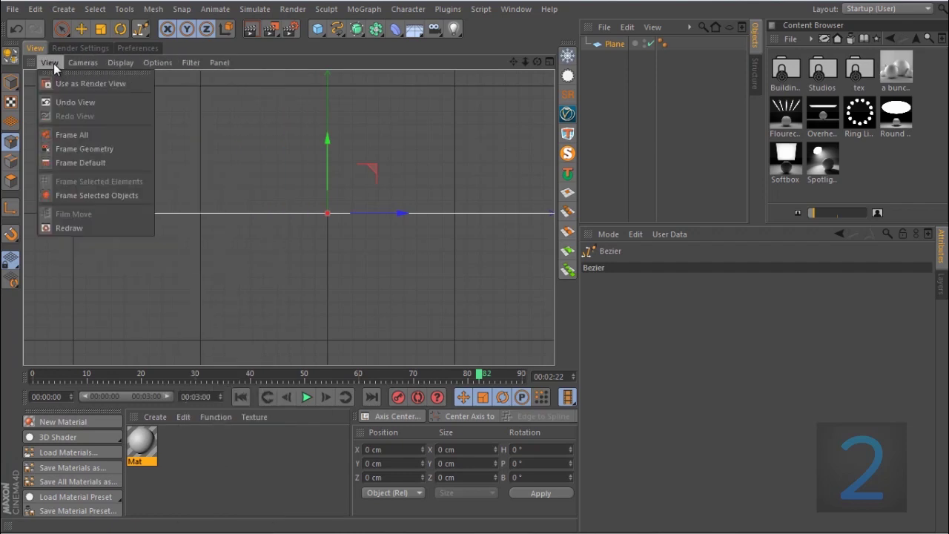
# Step: Start the pleat spline in the Right view with three curving Bezier points
pyautogui.click(349, 212)
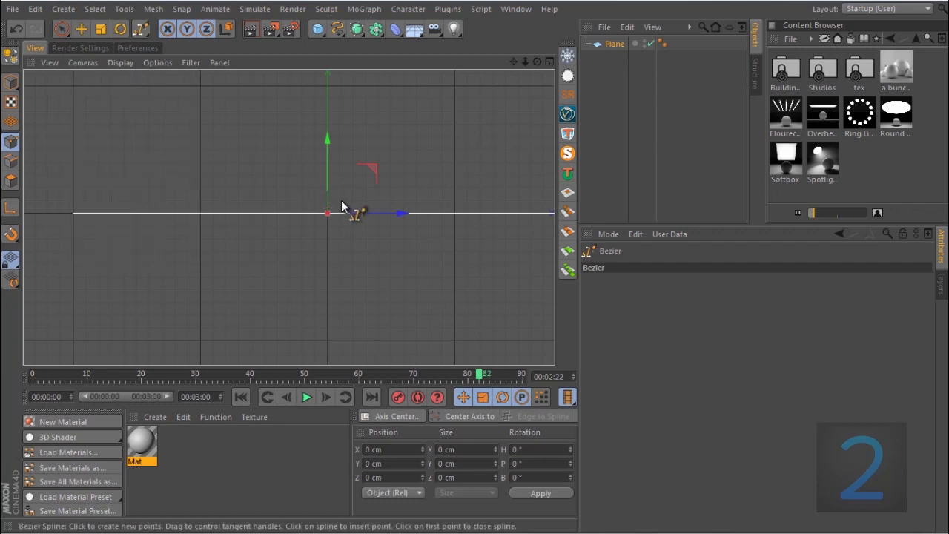
pyautogui.scroll(1, 410, 208)
pyautogui.scroll(3, 462, 175)
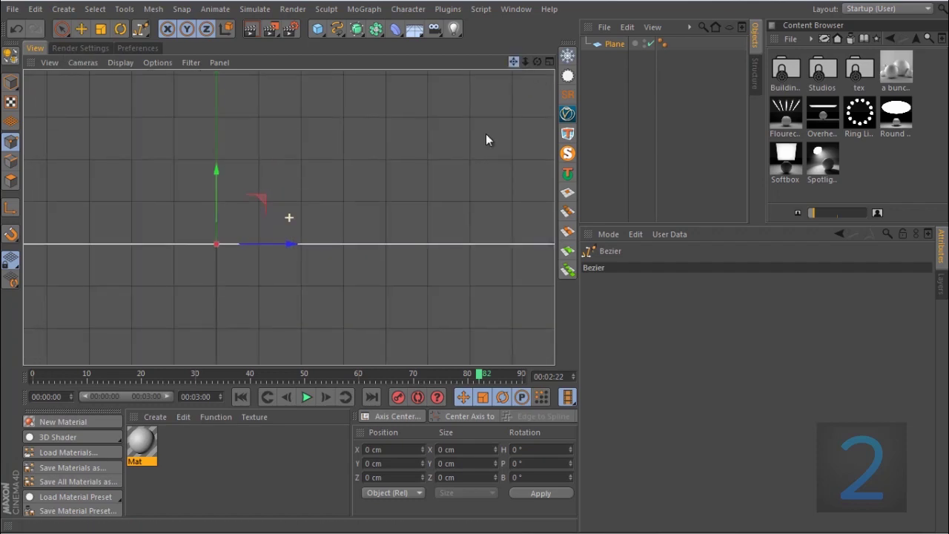
pyautogui.scroll(-2, 480, 137)
pyautogui.scroll(2, 481, 141)
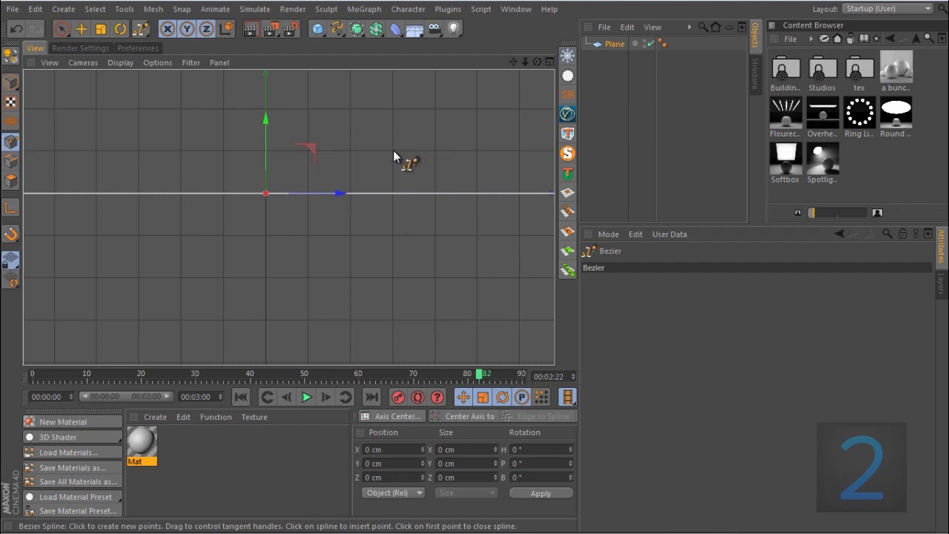
pyautogui.click(393, 154)
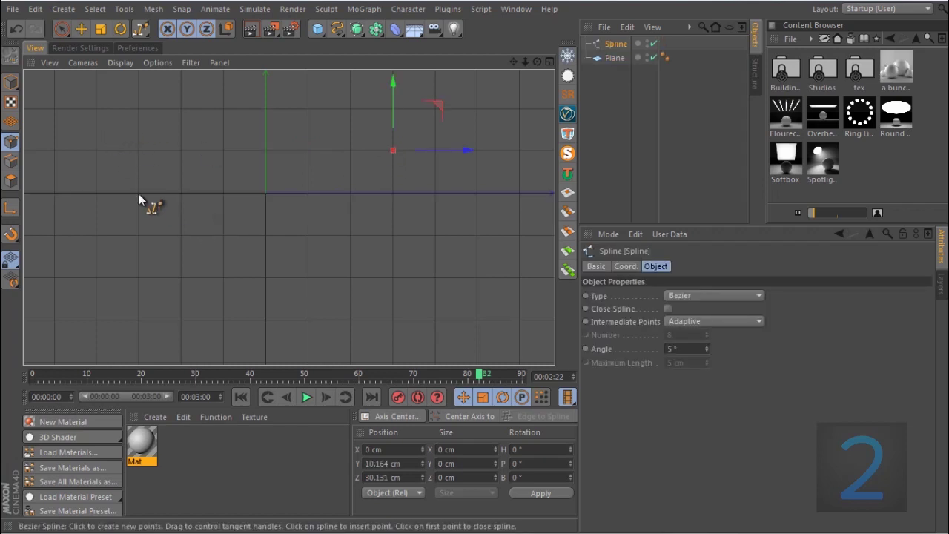
pyautogui.moveTo(139, 193); pyautogui.dragTo(138, 236)
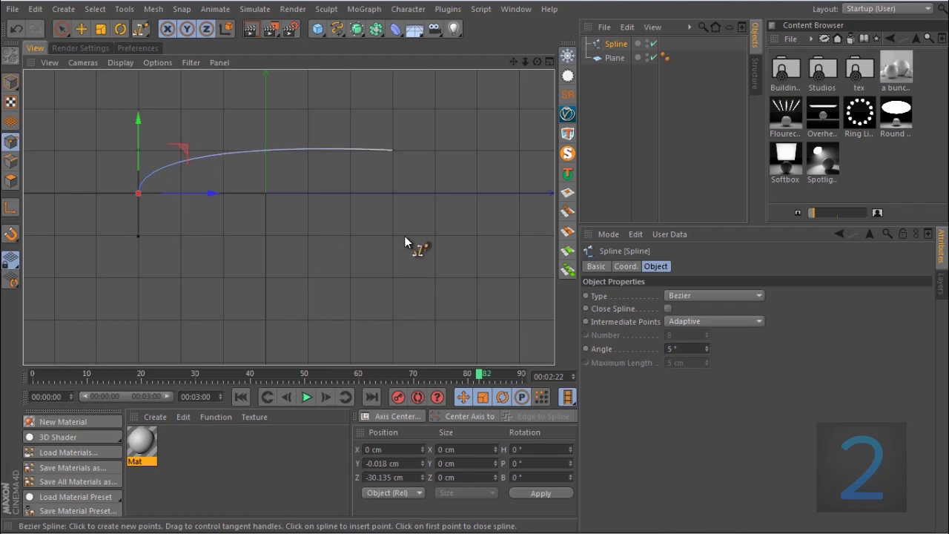
pyautogui.moveTo(391, 236); pyautogui.dragTo(390, 280)
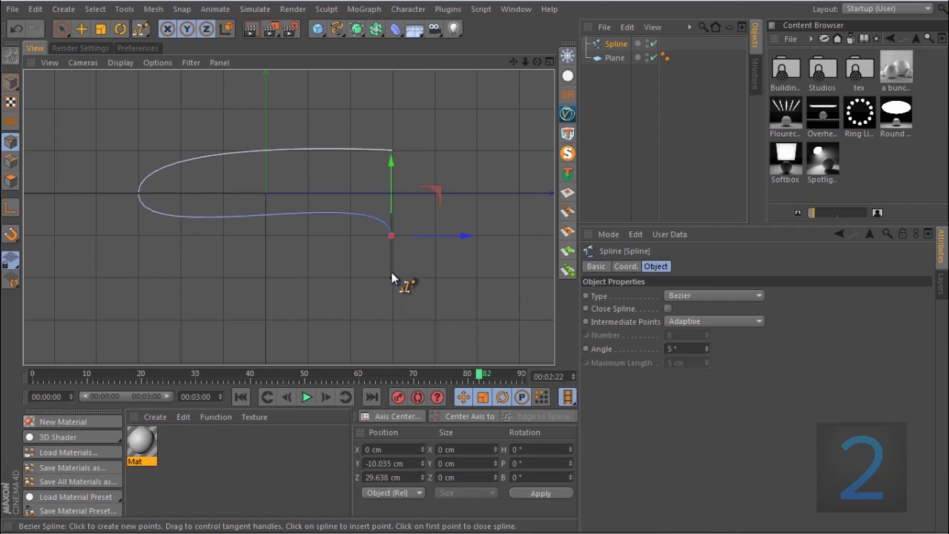
# Step: Add further looping points below to stack the pleats, then return to four views
pyautogui.moveTo(513, 62); pyautogui.dragTo(484, 126)
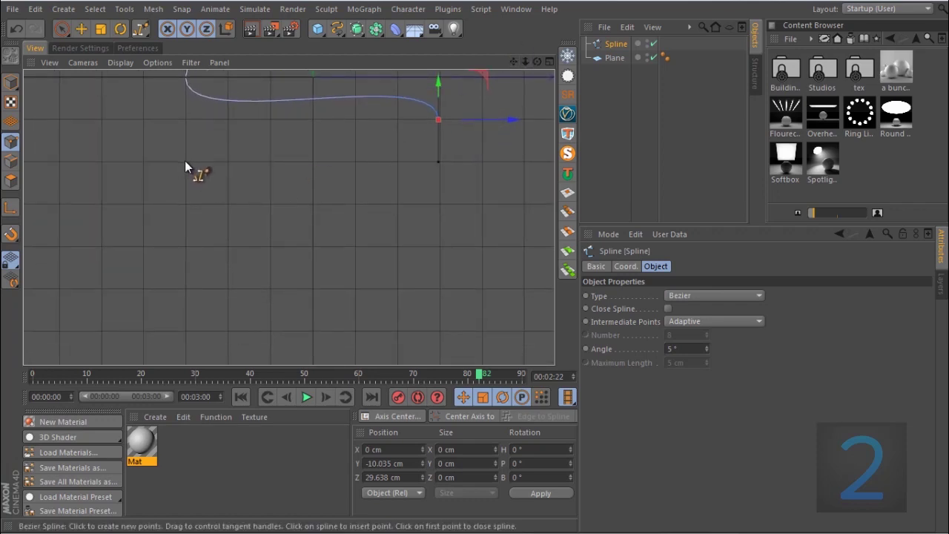
pyautogui.moveTo(185, 160); pyautogui.dragTo(185, 202)
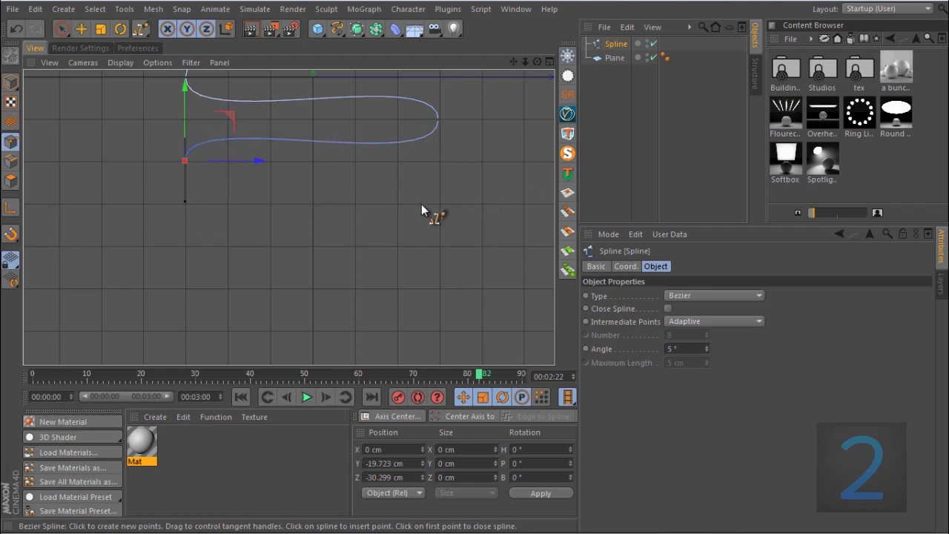
pyautogui.moveTo(440, 203); pyautogui.dragTo(439, 246)
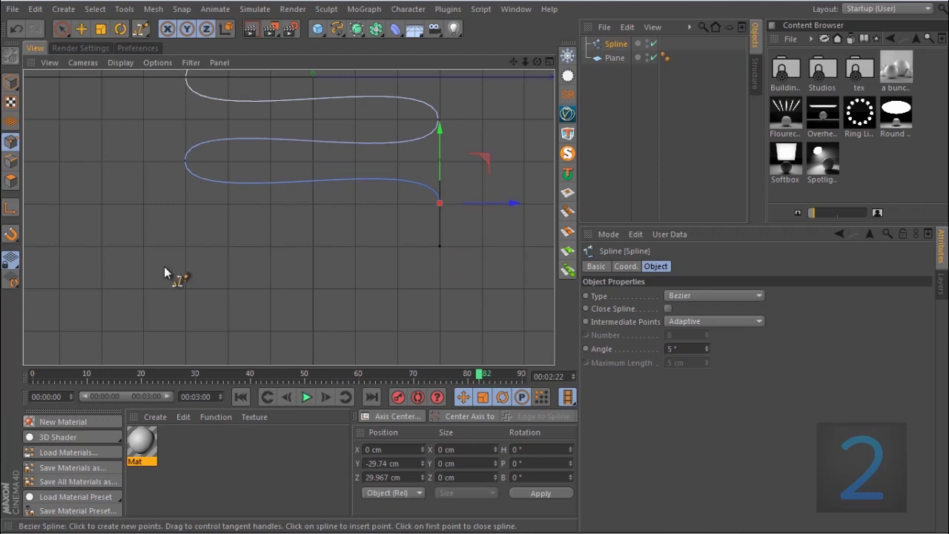
pyautogui.moveTo(511, 64); pyautogui.dragTo(190, 229)
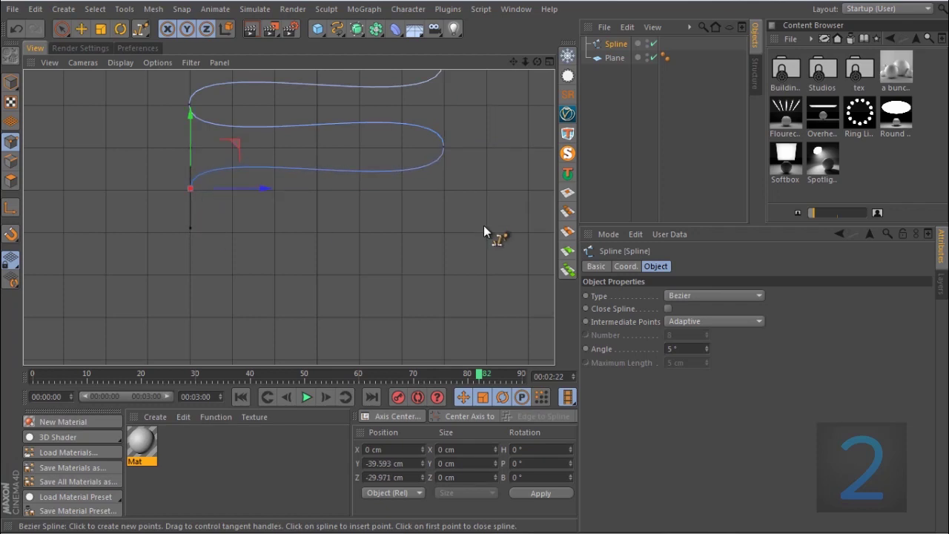
pyautogui.moveTo(444, 231); pyautogui.dragTo(445, 272)
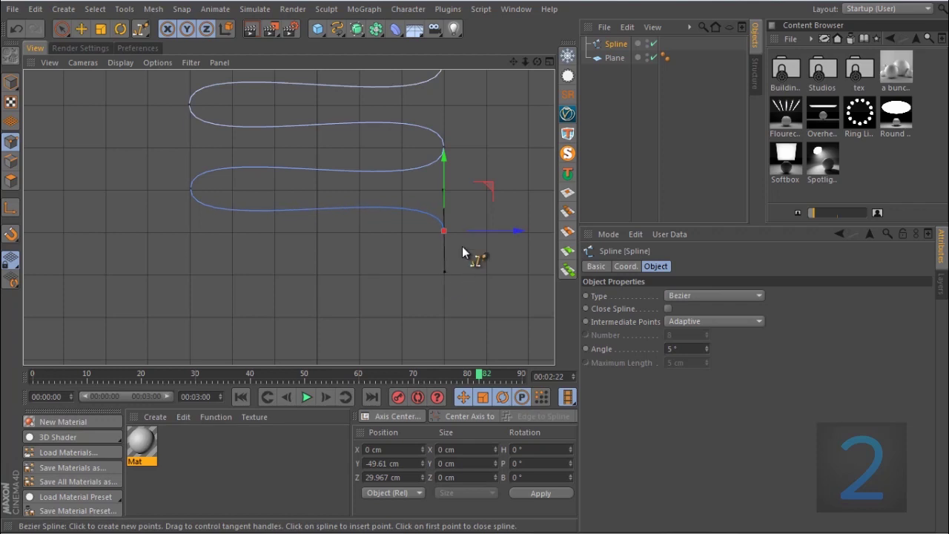
pyautogui.moveTo(537, 63); pyautogui.dragTo(482, 135)
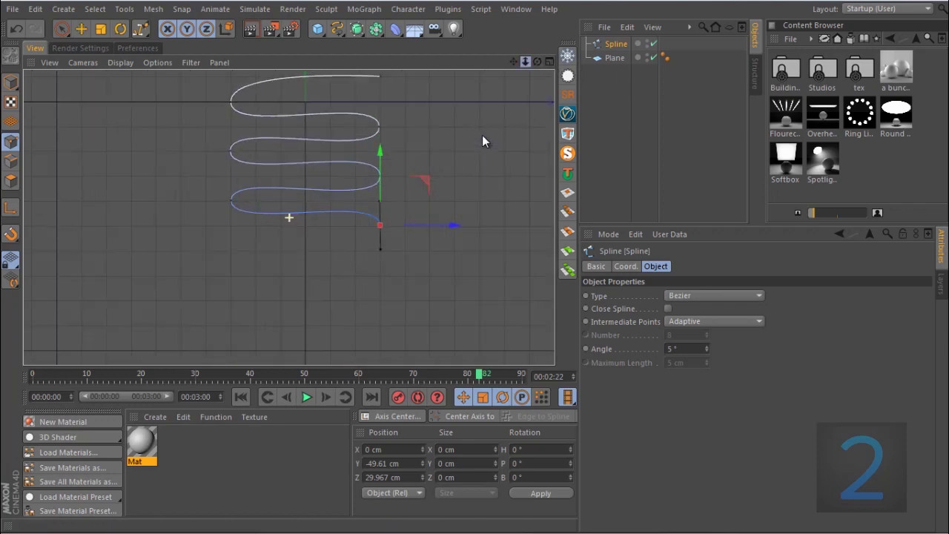
pyautogui.click(230, 251)
pyautogui.moveTo(513, 62); pyautogui.dragTo(481, 145)
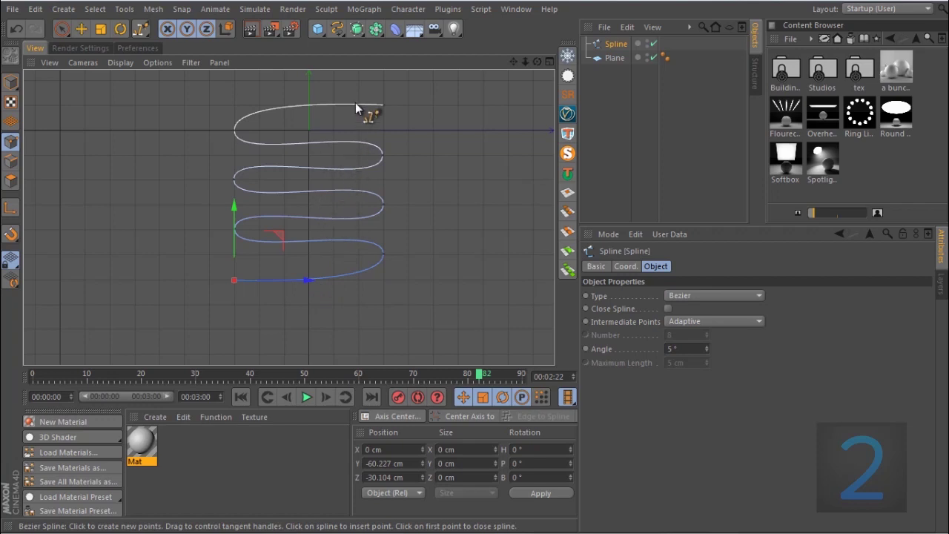
pyautogui.click(551, 61)
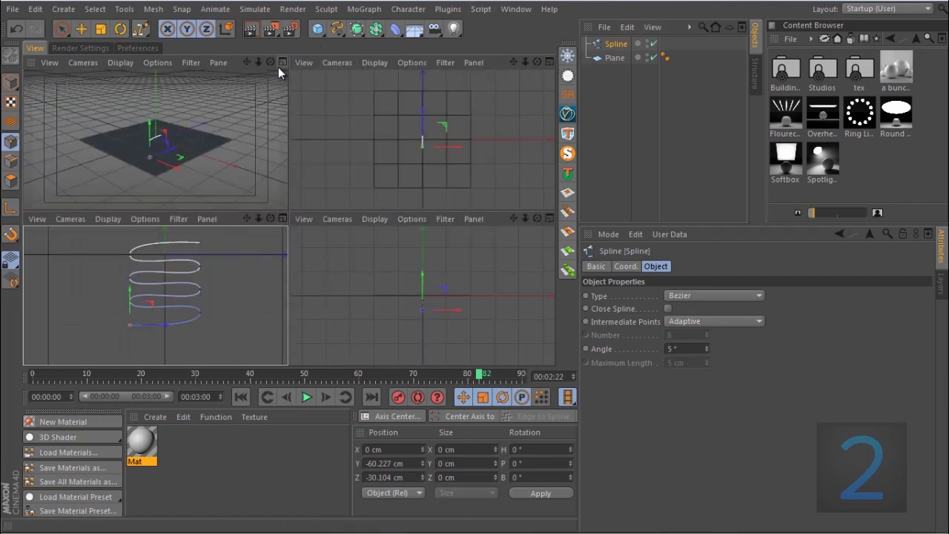
# Step: Scale the pleat spline down vertically to 23.819 cm tall in Model mode
pyautogui.click(10, 82)
pyautogui.press('t')
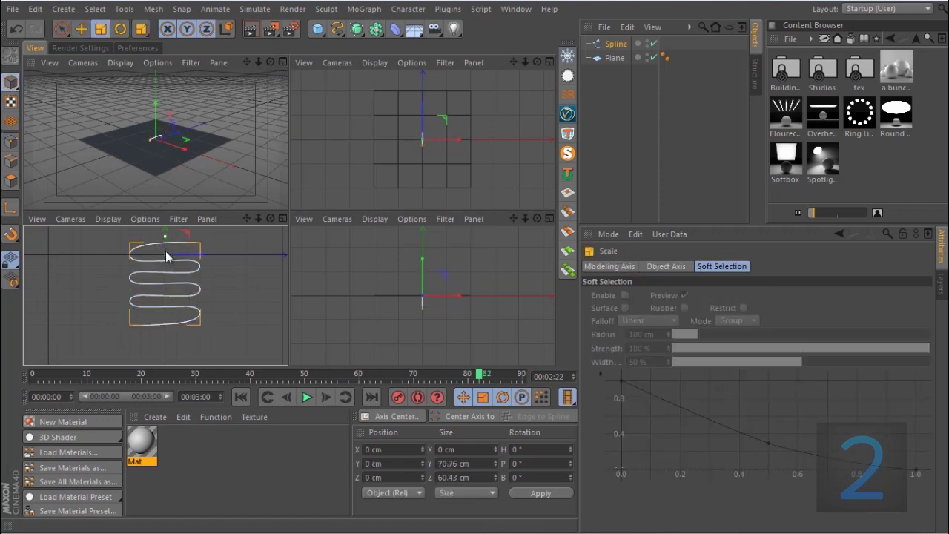
pyautogui.moveTo(166, 256); pyautogui.dragTo(166, 257)
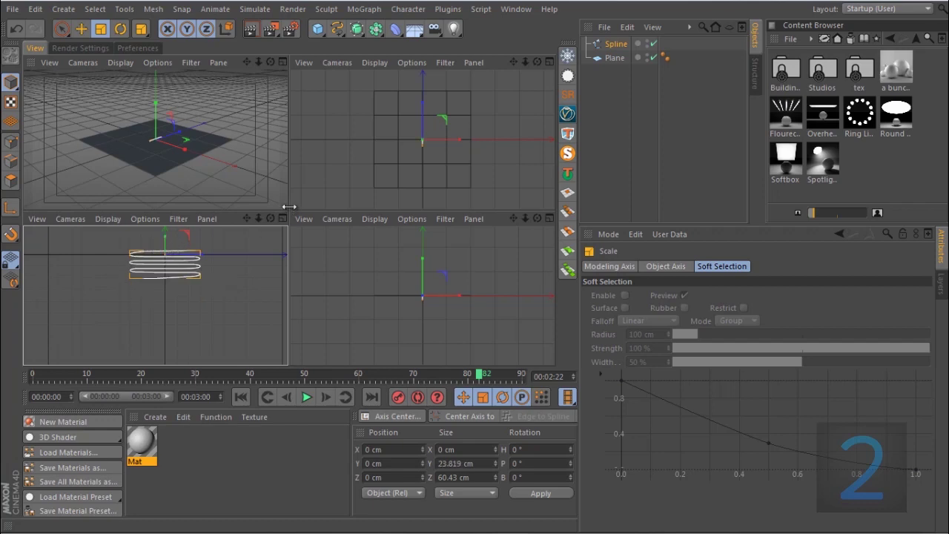
# Step: Maximize the Perspective view on the plane and bring up the deformer palette
pyautogui.press('F4')
pyautogui.click(555, 62)
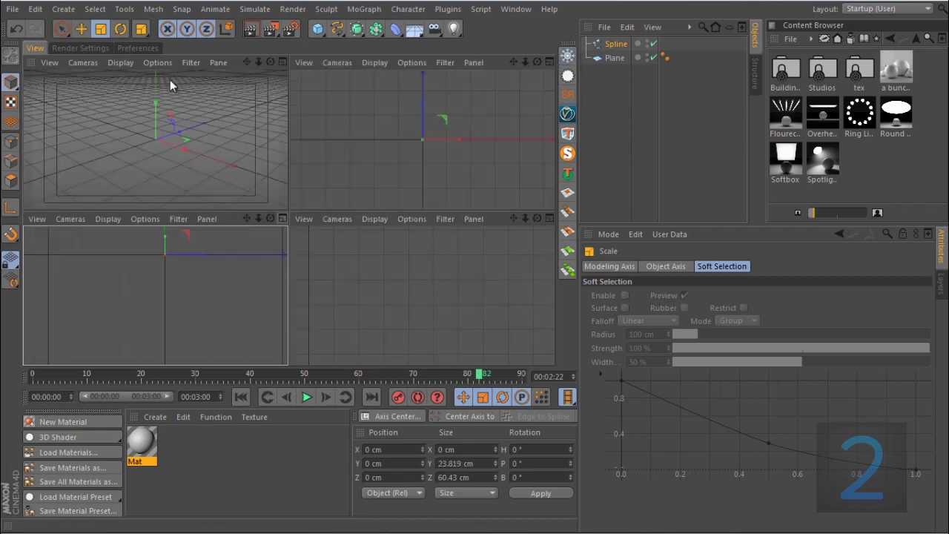
pyautogui.click(281, 63)
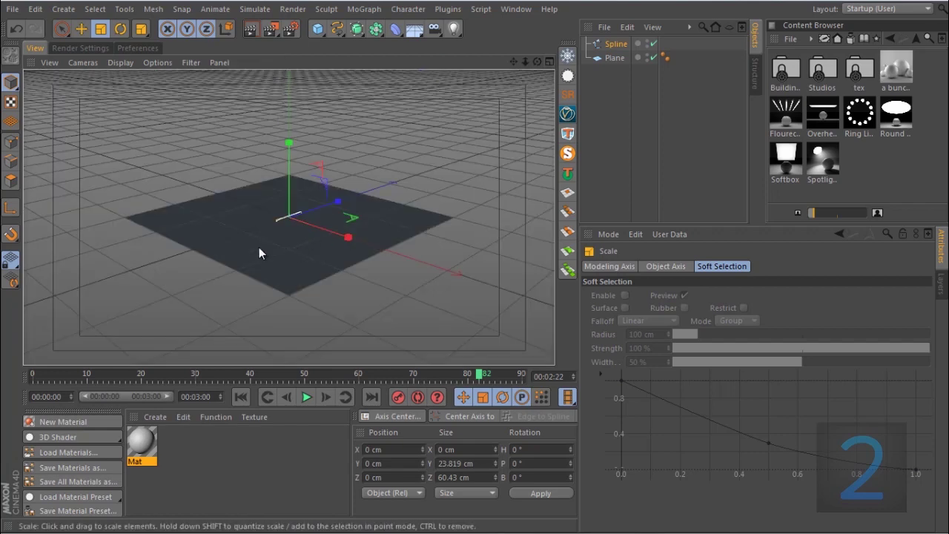
pyautogui.keyDown('alt'); pyautogui.moveTo(259, 253); pyautogui.dragTo(348, 204); pyautogui.keyUp('alt')
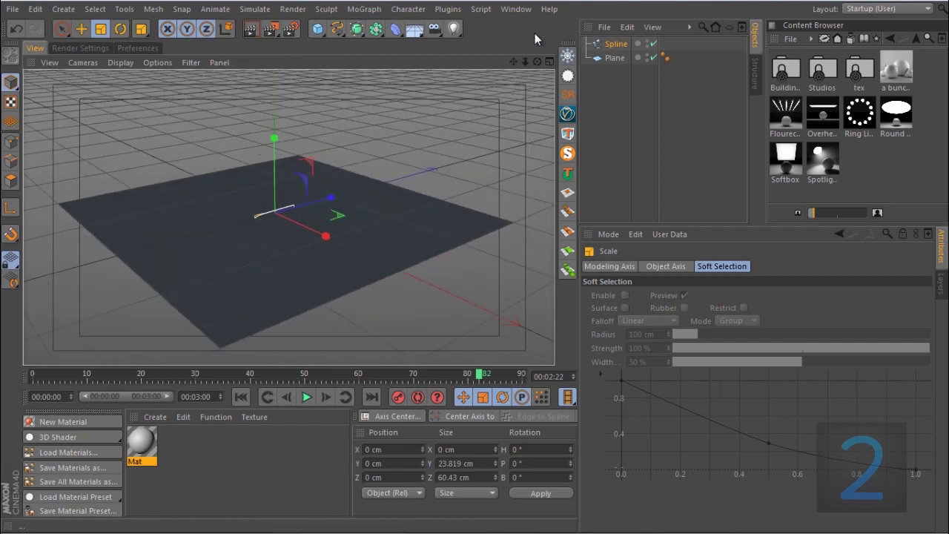
pyautogui.click(395, 30)
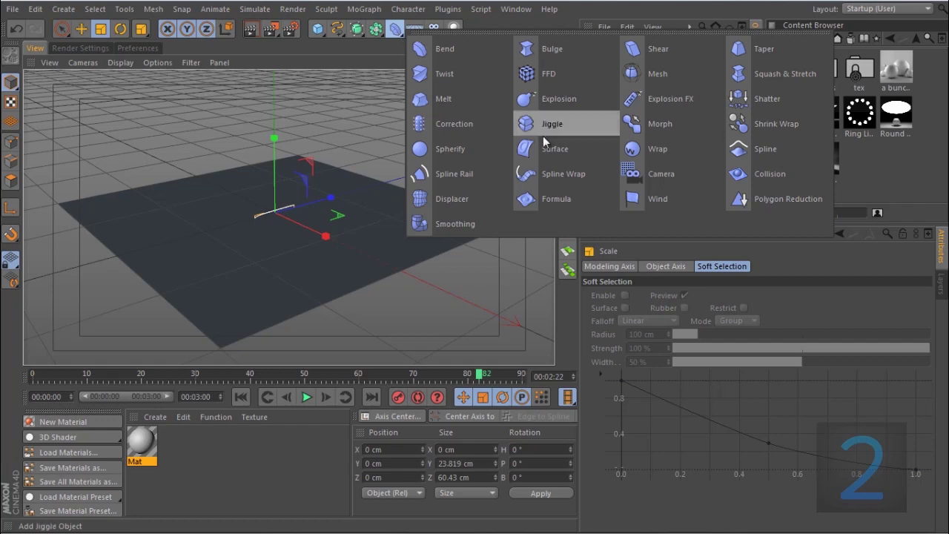
# Step: Add a Spline Wrap deformer under the Plane and link the pleat spline into it
pyautogui.click(538, 172)
pyautogui.moveTo(625, 44); pyautogui.dragTo(613, 73)
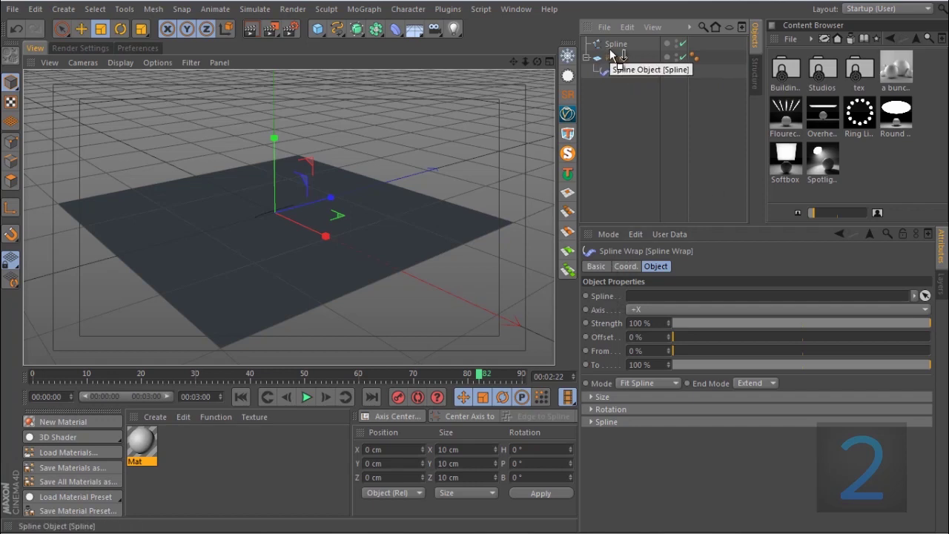
pyautogui.moveTo(609, 52); pyautogui.dragTo(644, 296)
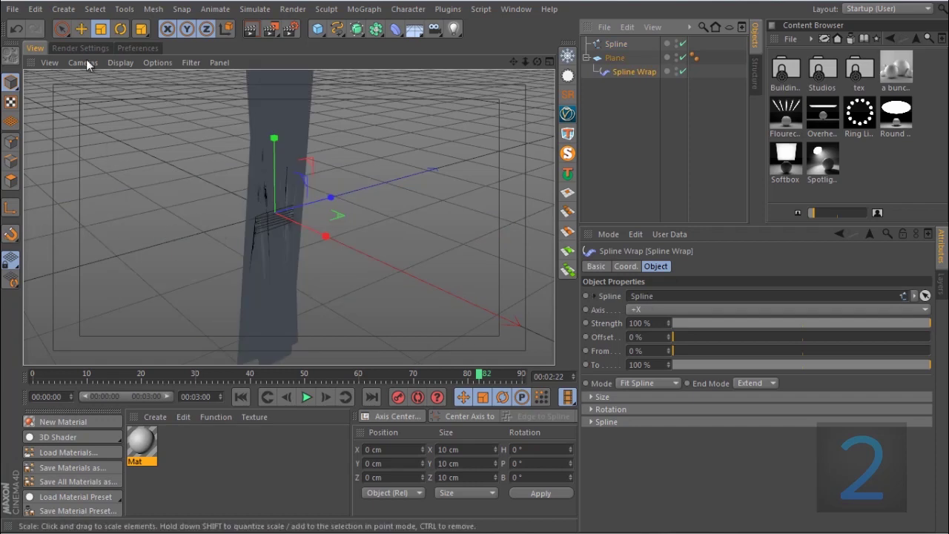
# Step: Set the Plane's orientation to +Z so it folds into stacked layers
pyautogui.click(60, 31)
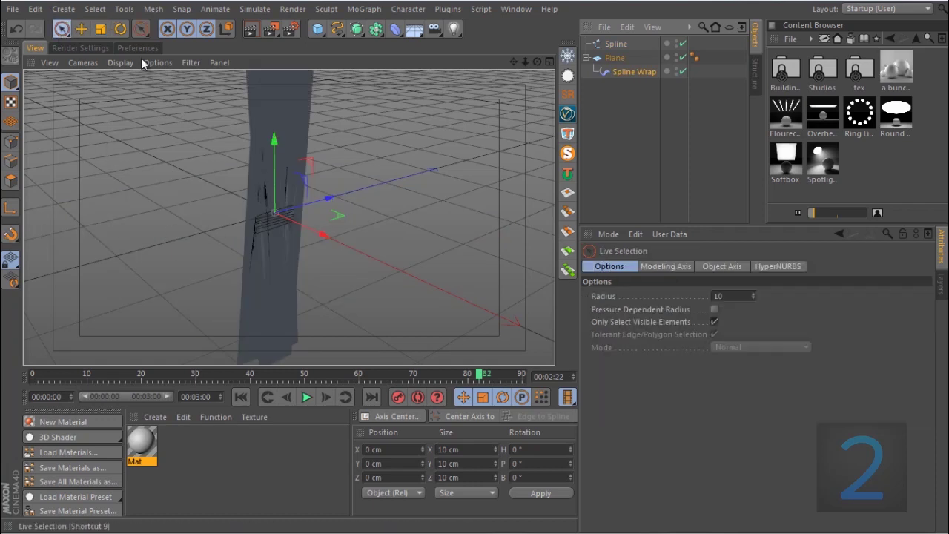
pyautogui.click(609, 59)
pyautogui.click(690, 351)
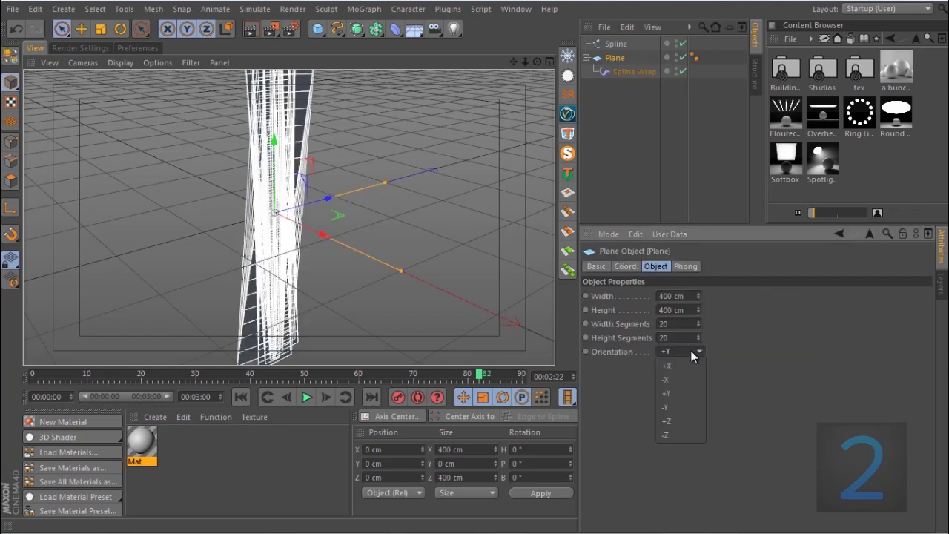
pyautogui.click(675, 418)
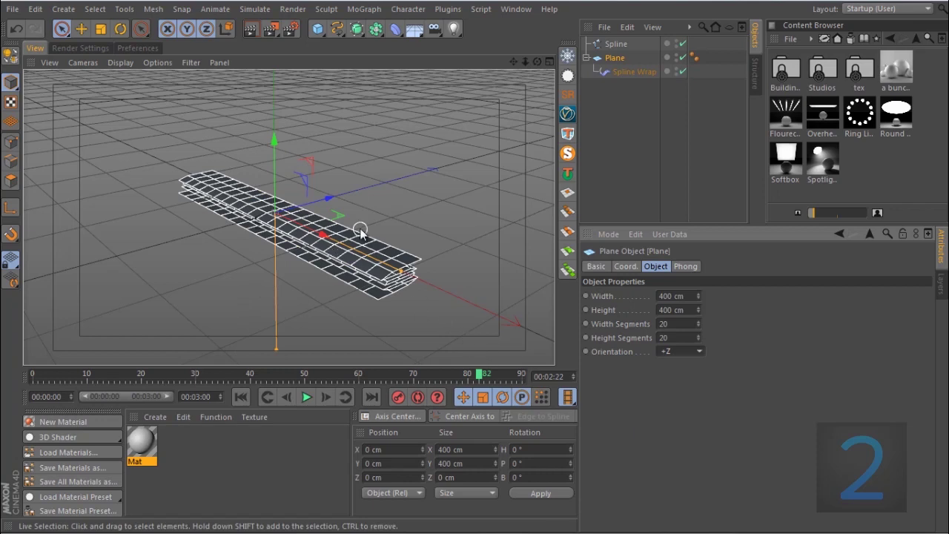
pyautogui.keyDown('alt'); pyautogui.moveTo(339, 254); pyautogui.dragTo(312, 237); pyautogui.keyUp('alt')
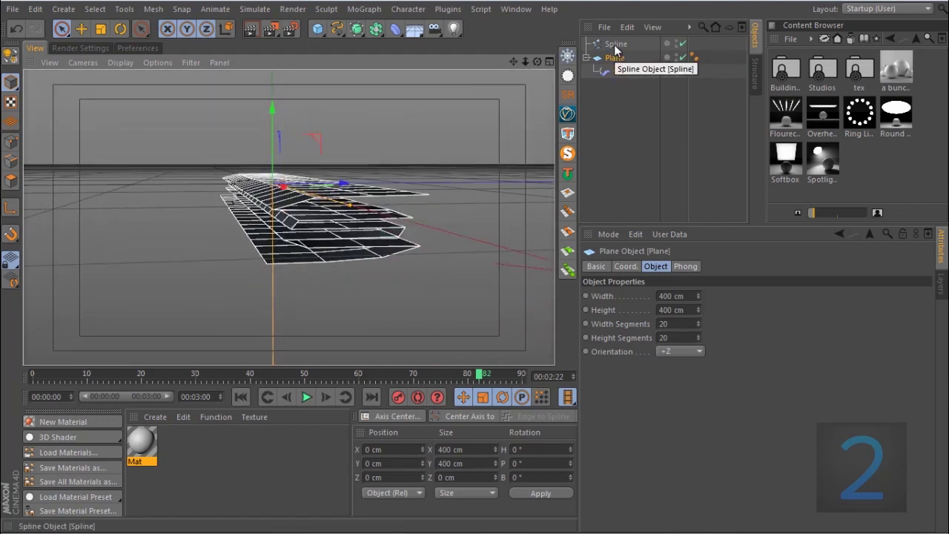
# Step: Scale the pleat spline down to 21.652 cm tall to pack the folds closer
pyautogui.click(615, 43)
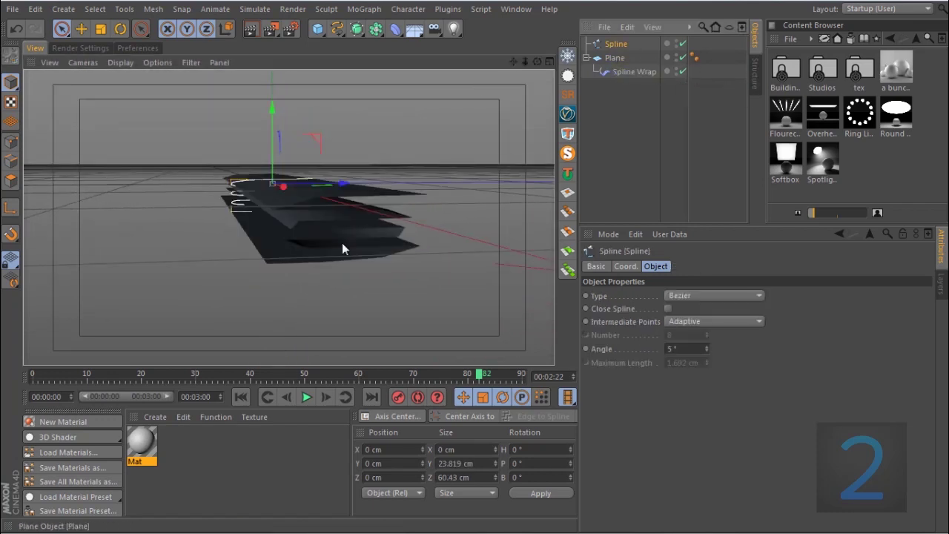
pyautogui.press('t')
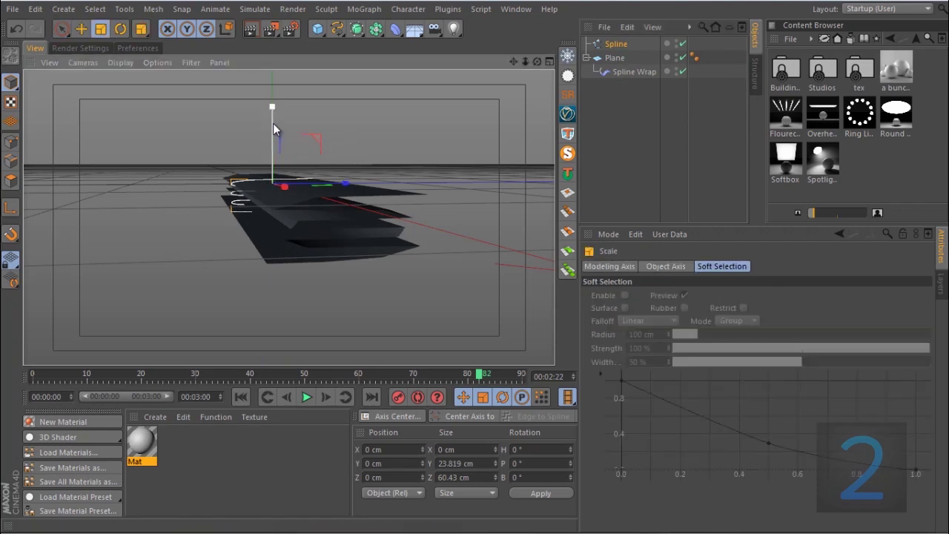
pyautogui.moveTo(273, 123); pyautogui.dragTo(272, 129)
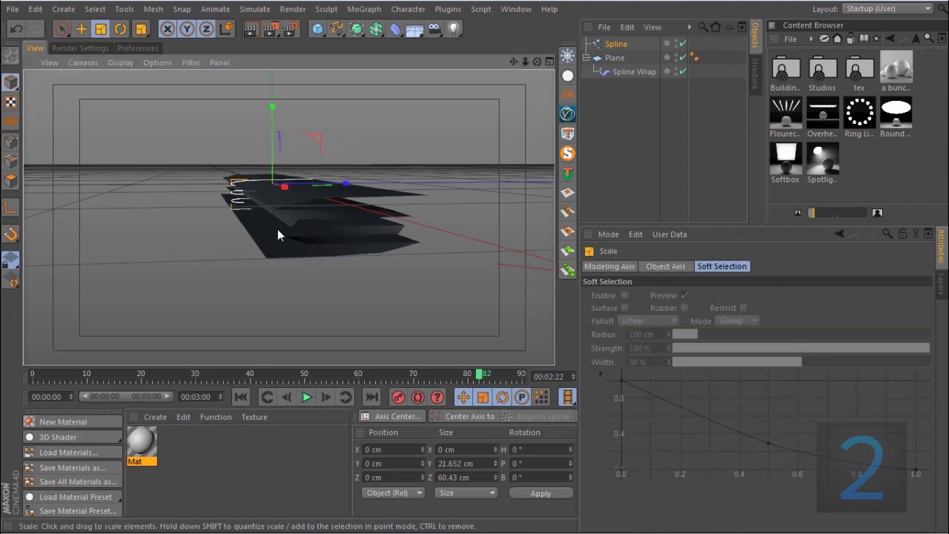
pyautogui.keyDown('alt'); pyautogui.moveTo(278, 229); pyautogui.dragTo(346, 286); pyautogui.keyUp('alt')
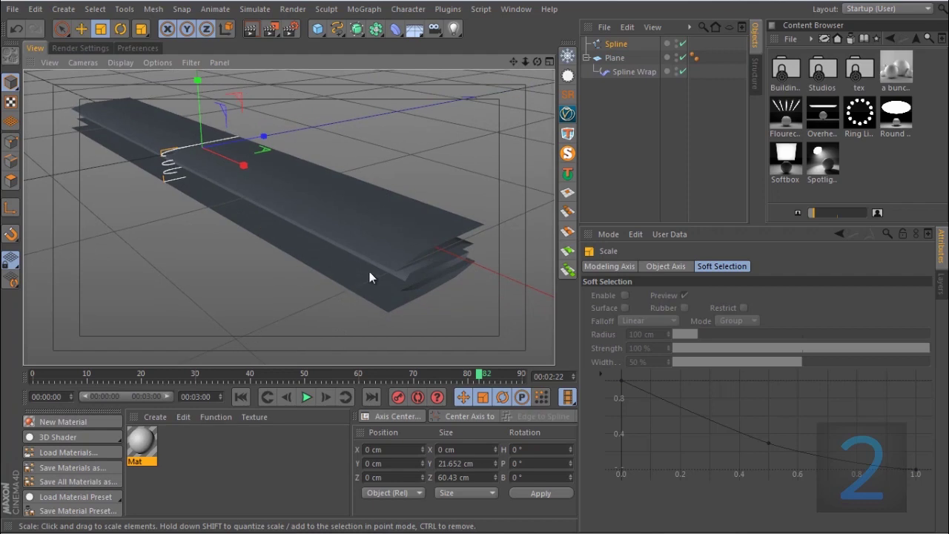
# Step: Switch the display to Gouraud Shading (Lines) and deselect the spline
pyautogui.press('n')
pyautogui.press('b')
pyautogui.keyDown('alt'); pyautogui.moveTo(372, 241); pyautogui.dragTo(400, 182); pyautogui.keyUp('alt')
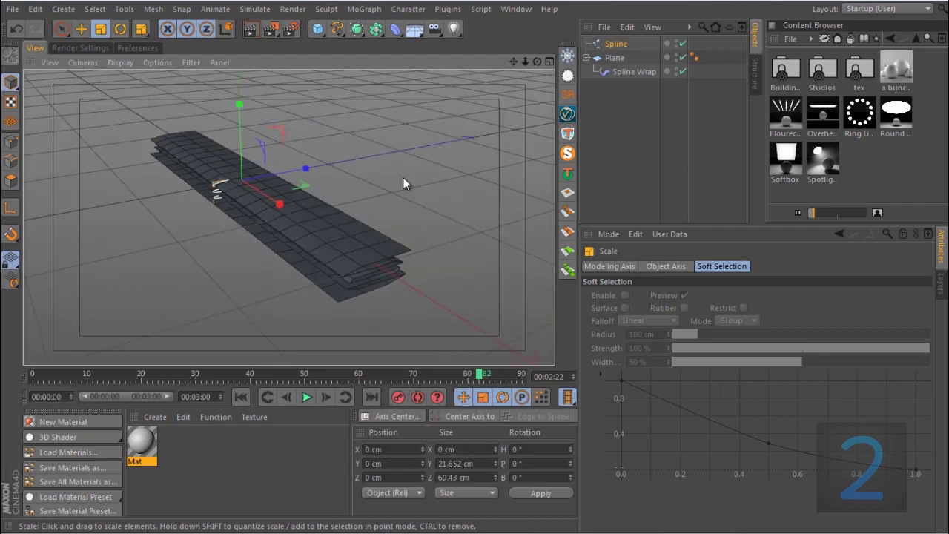
pyautogui.click(631, 136)
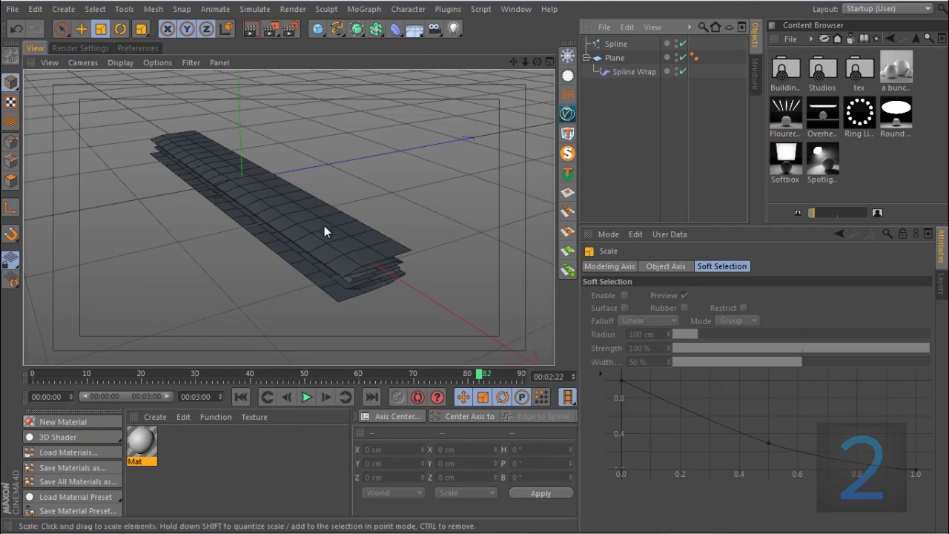
# Step: Bake the folded Plane via Current State to Object and disable the original Plane and Spline Wrap
pyautogui.rightClick(621, 57)
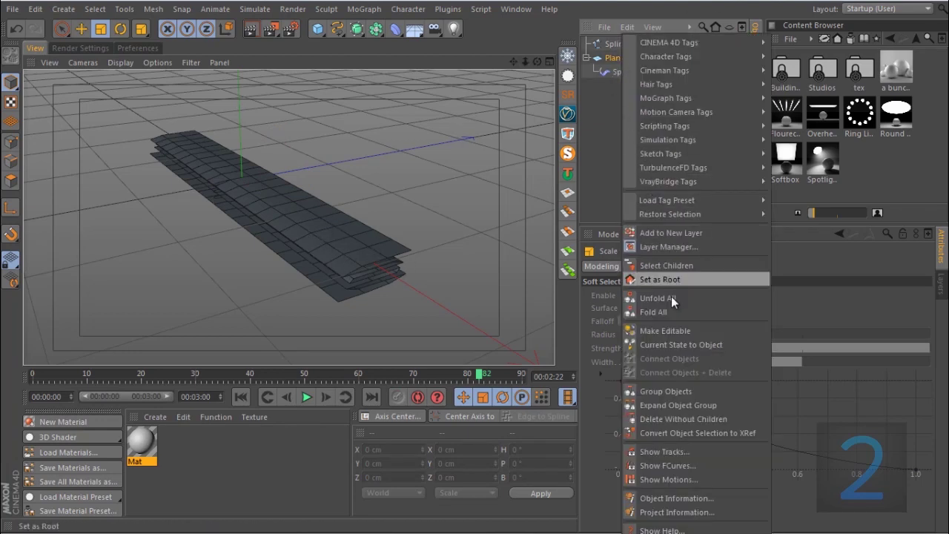
pyautogui.click(660, 345)
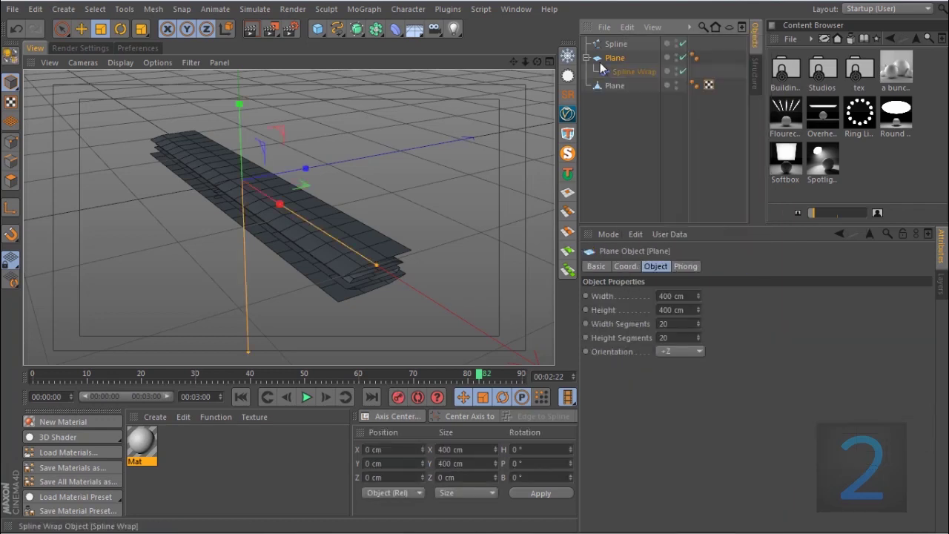
pyautogui.click(681, 72)
pyautogui.click(682, 57)
# Step: Select the new baked Plane, inspect the pleated strip, and enter Polygons mode
pyautogui.click(614, 86)
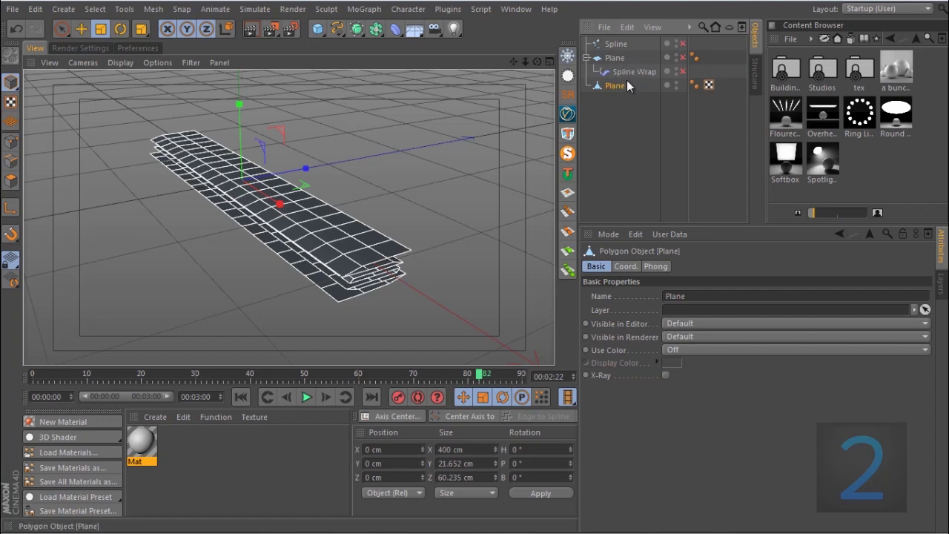
pyautogui.moveTo(371, 242); pyautogui.dragTo(307, 276)
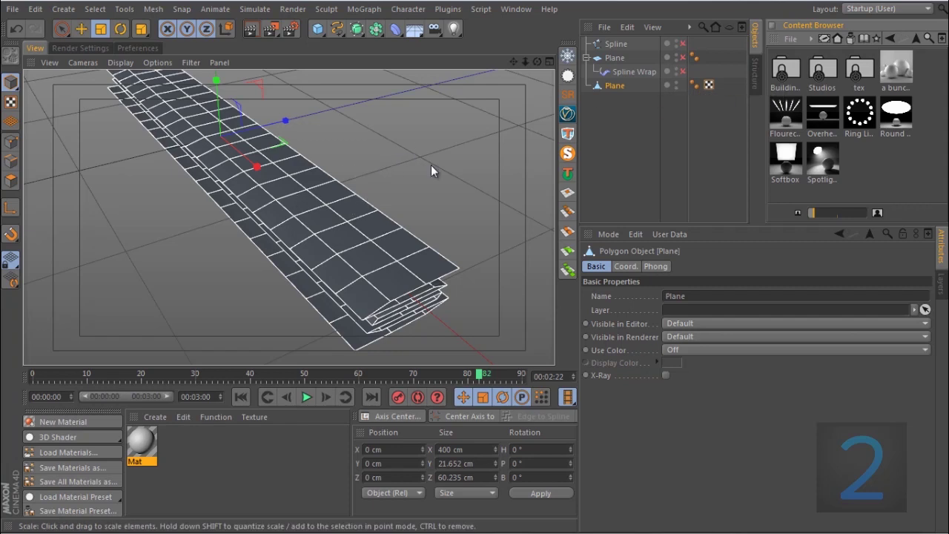
pyautogui.click(635, 70)
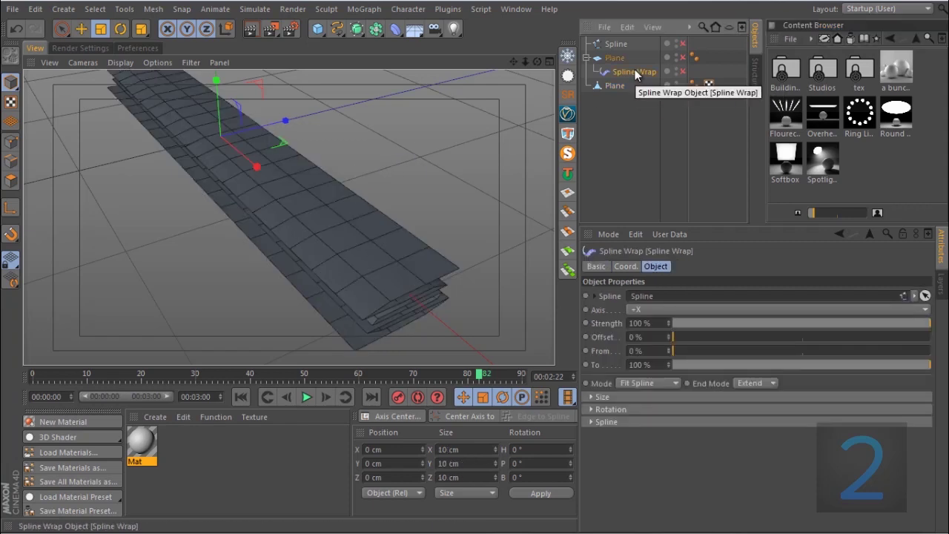
pyautogui.keyDown('alt'); pyautogui.moveTo(280, 179); pyautogui.dragTo(474, 213); pyautogui.keyUp('alt')
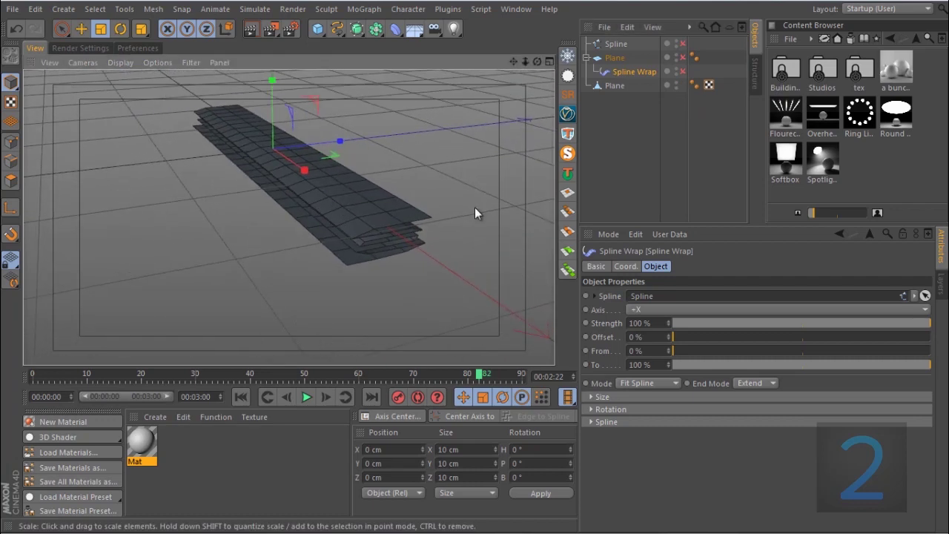
pyautogui.click(613, 86)
pyautogui.keyDown('alt'); pyautogui.moveTo(275, 186); pyautogui.dragTo(400, 226); pyautogui.keyUp('alt')
pyautogui.click(11, 142)
# Step: Nudge the selected polygons slightly along X using Live Selection
pyautogui.click(62, 28)
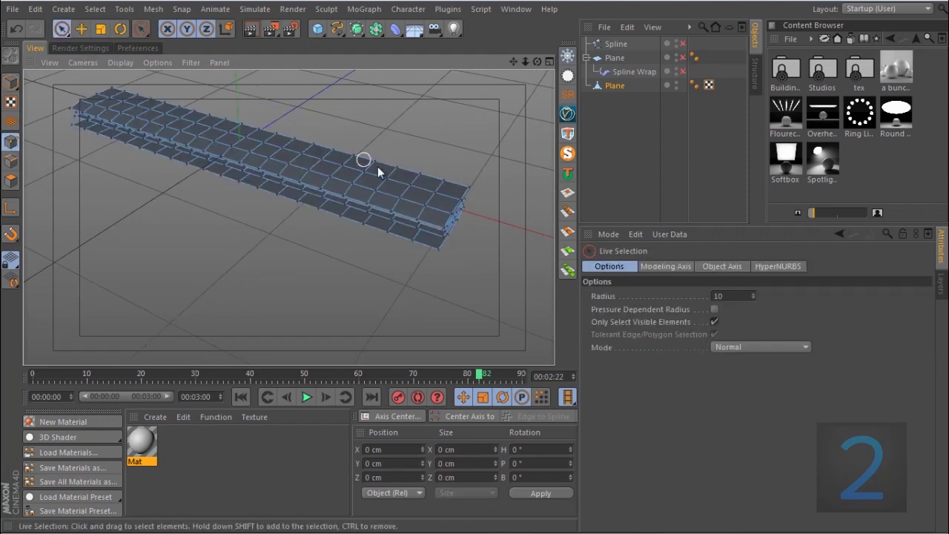
pyautogui.keyDown('alt'); pyautogui.moveTo(378, 169); pyautogui.dragTo(339, 137); pyautogui.keyUp('alt')
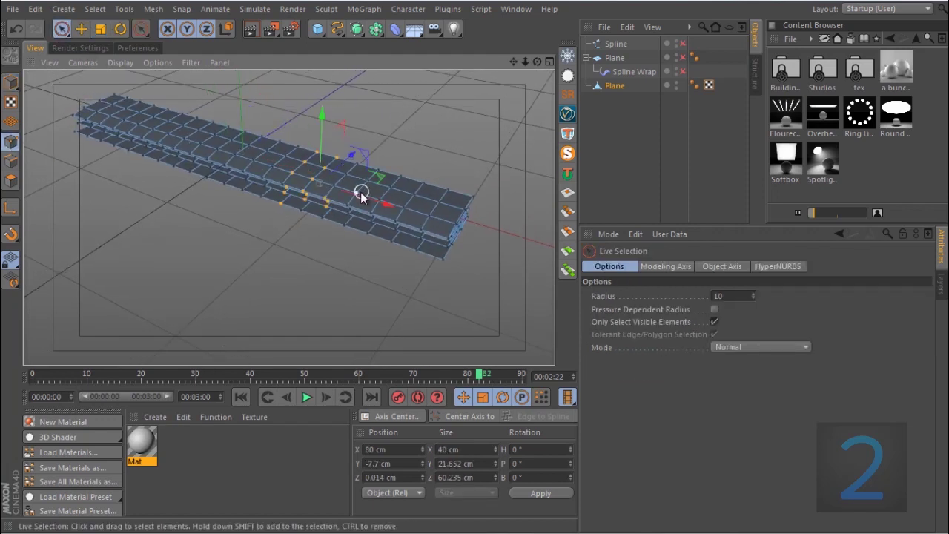
pyautogui.moveTo(361, 194); pyautogui.dragTo(372, 202)
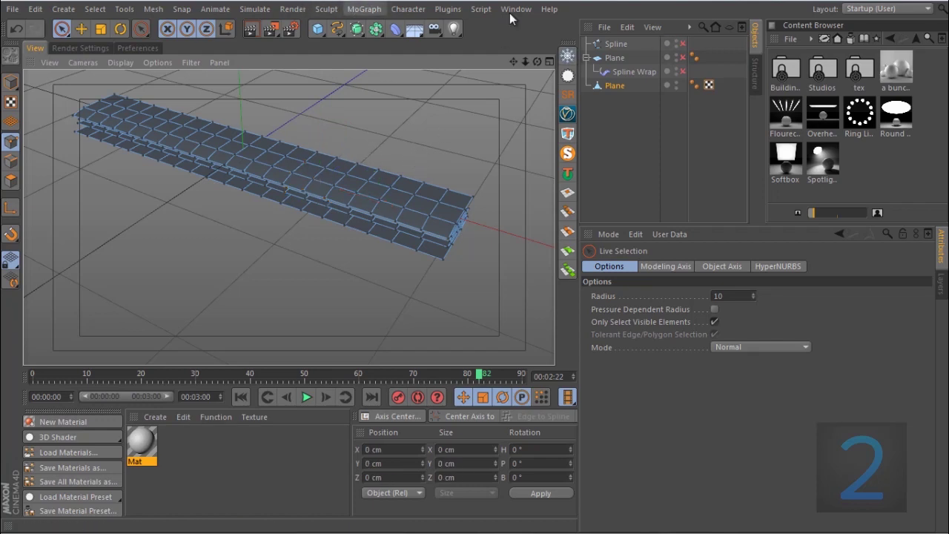
# Step: Add a Cloth tag to the baked Plane, test-play the simulation, and rewind to frame 0
pyautogui.rightClick(615, 88)
pyautogui.moveTo(690, 139)
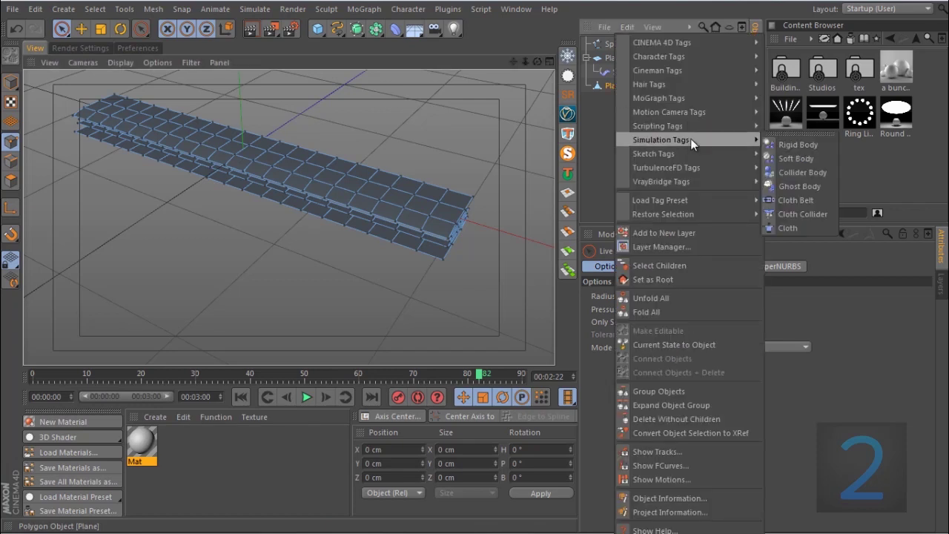
pyautogui.click(790, 227)
pyautogui.click(307, 398)
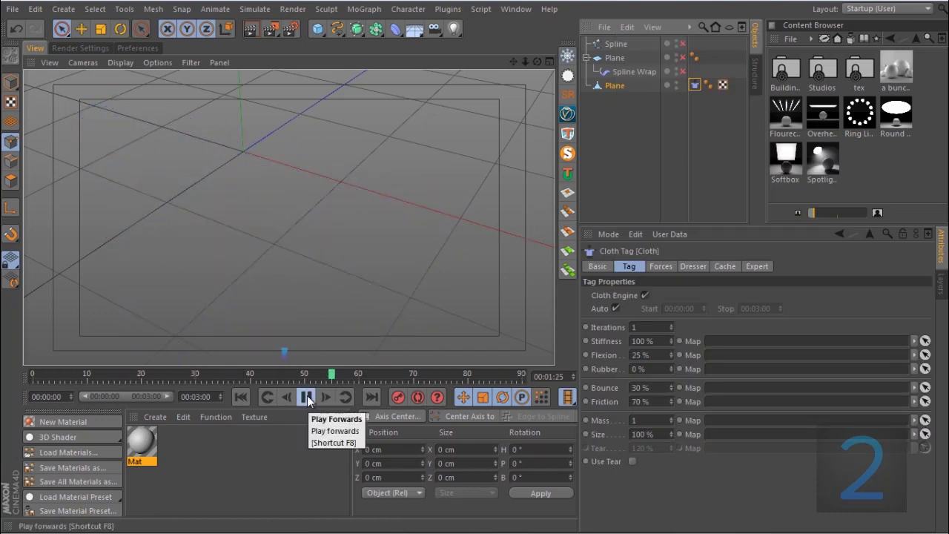
pyautogui.click(307, 397)
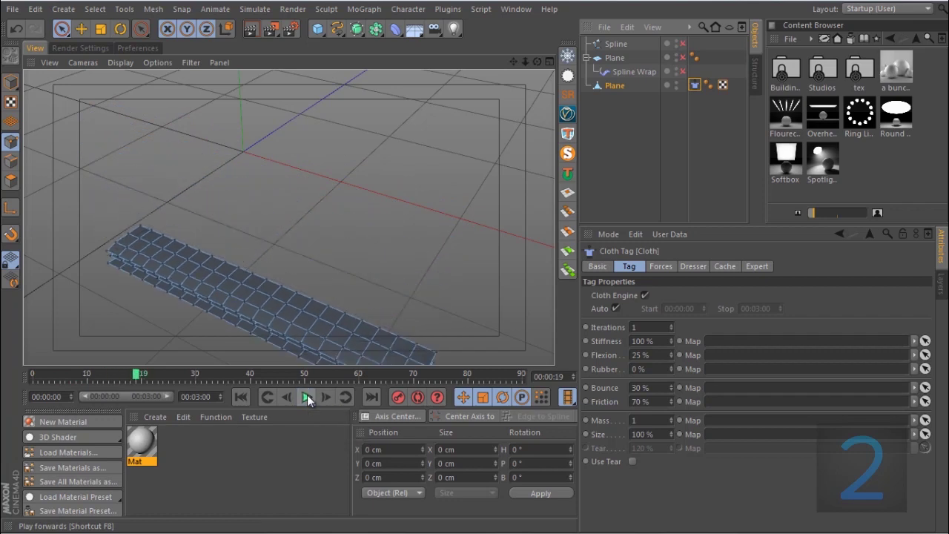
pyautogui.click(244, 397)
pyautogui.keyDown('alt'); pyautogui.moveTo(317, 225); pyautogui.dragTo(343, 252); pyautogui.keyUp('alt')
pyautogui.keyDown('alt'); pyautogui.moveTo(323, 220); pyautogui.dragTo(341, 224); pyautogui.keyUp('alt')
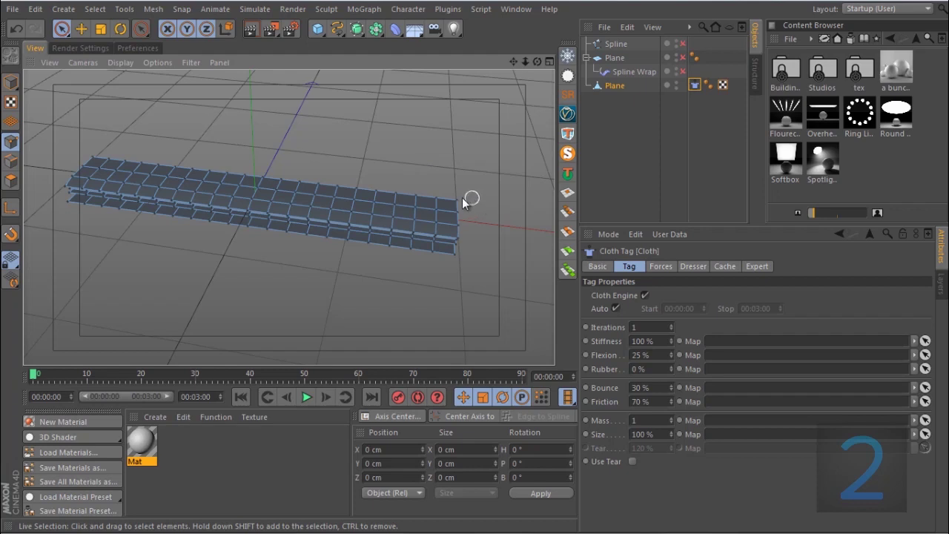
# Step: Pin the strip's top-edge row of points as Fix Points in the Cloth tag's Dresser tab
pyautogui.keyDown('alt'); pyautogui.moveTo(416, 209); pyautogui.dragTo(297, 212); pyautogui.keyUp('alt')
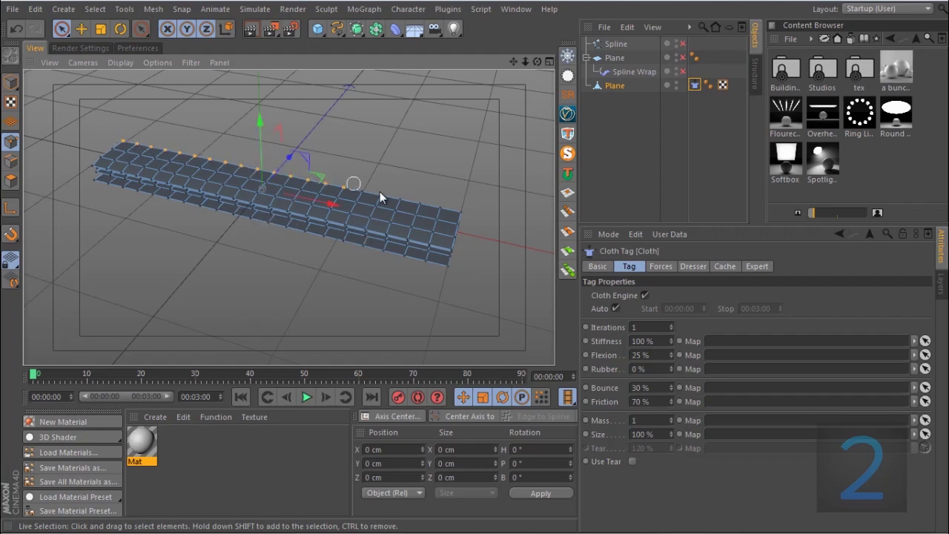
pyautogui.keyDown('alt'); pyautogui.moveTo(480, 213); pyautogui.dragTo(297, 211); pyautogui.keyUp('alt')
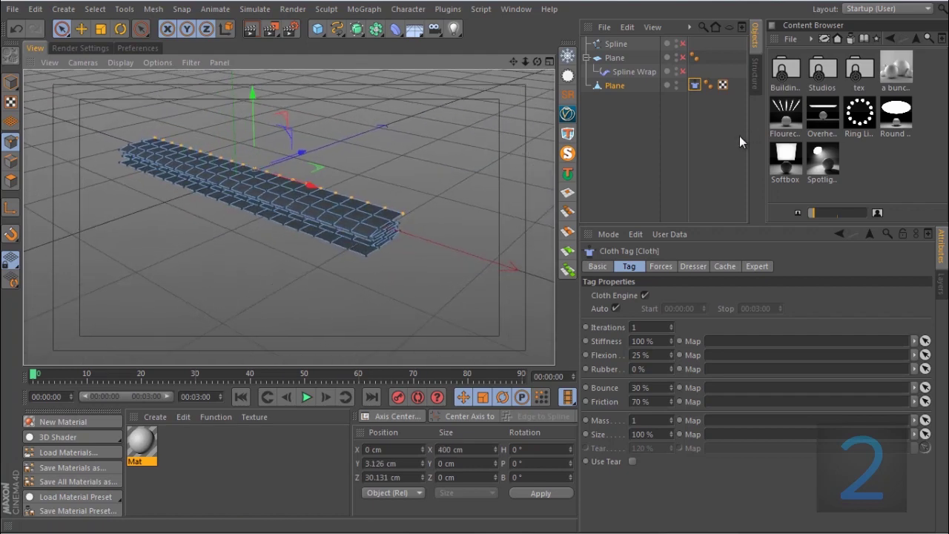
pyautogui.click(694, 85)
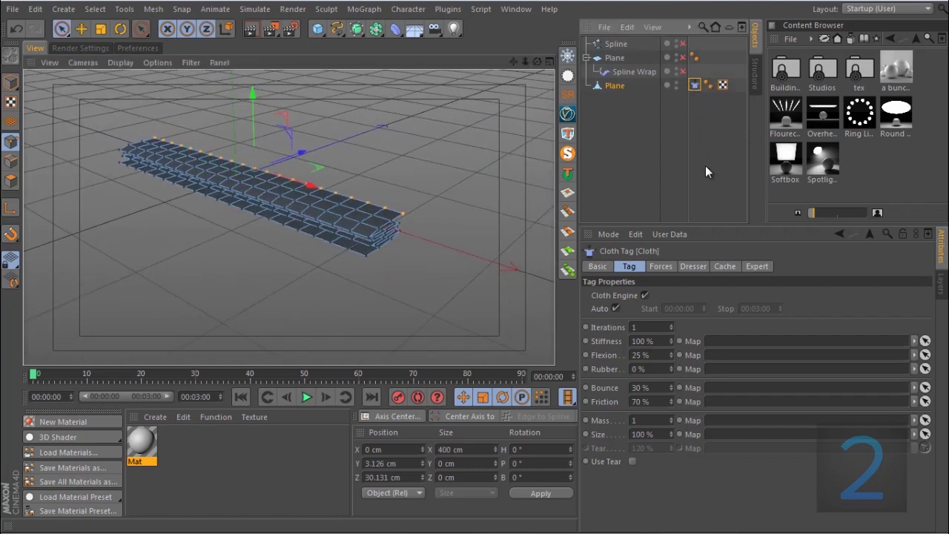
pyautogui.click(701, 267)
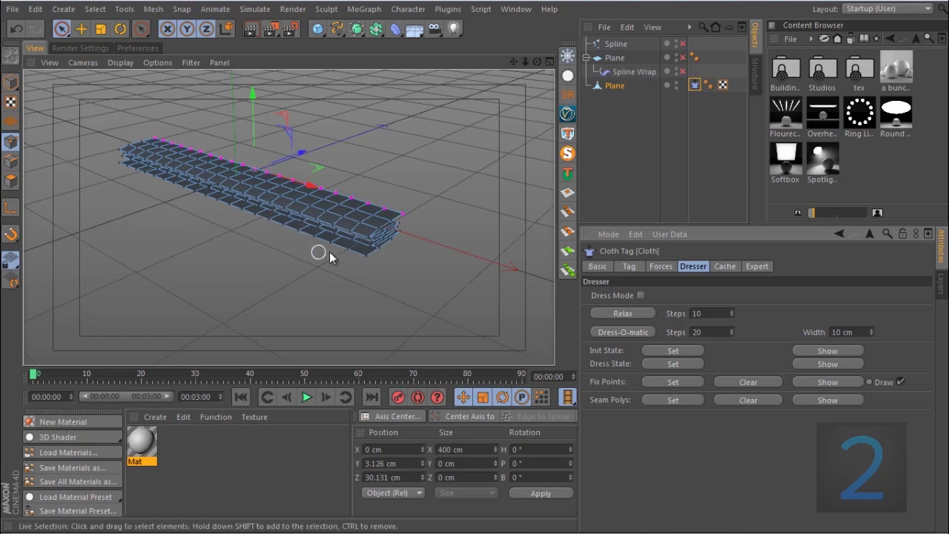
pyautogui.scroll(2, 303, 206)
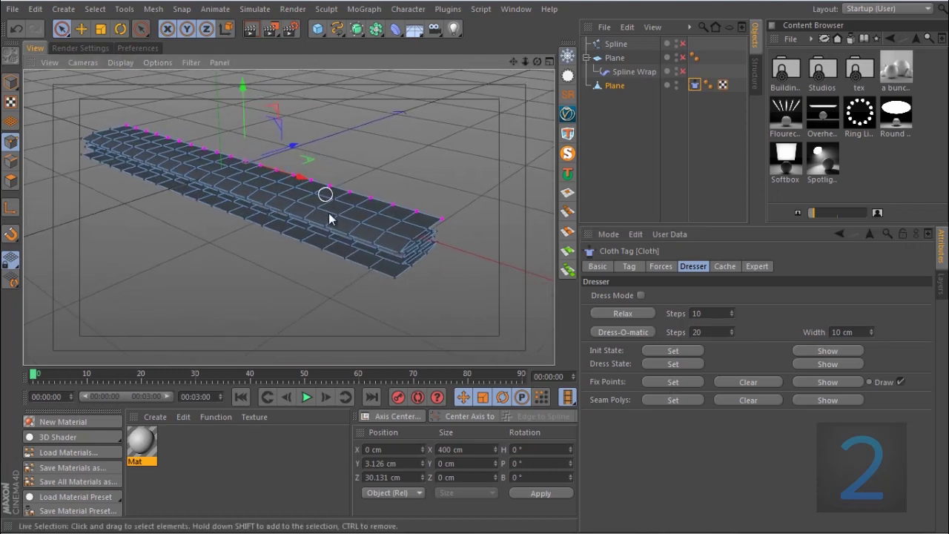
# Step: Play the cloth simulation and view the hanging folds from a near-horizontal angle
pyautogui.click(307, 396)
pyautogui.scroll(-2, 341, 307)
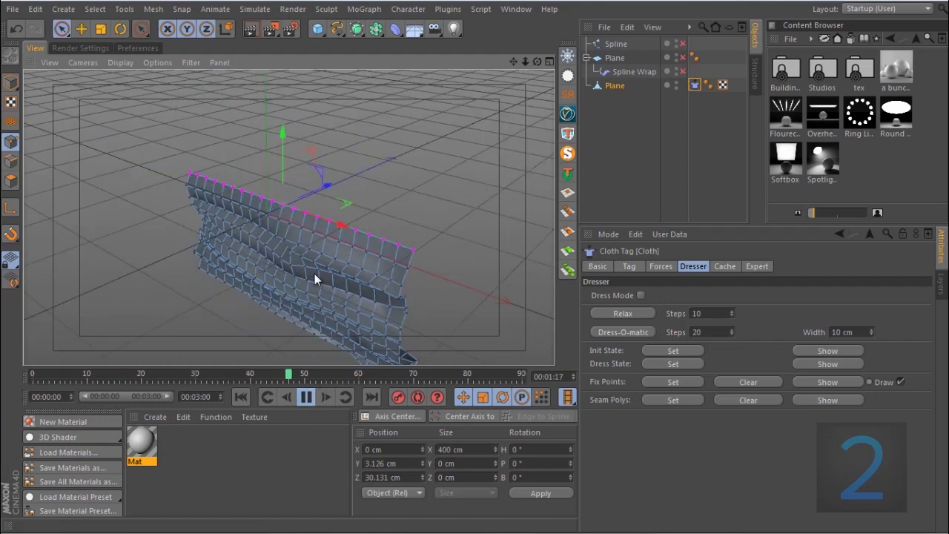
pyautogui.keyDown('alt'); pyautogui.moveTo(314, 252); pyautogui.dragTo(280, 176); pyautogui.keyUp('alt')
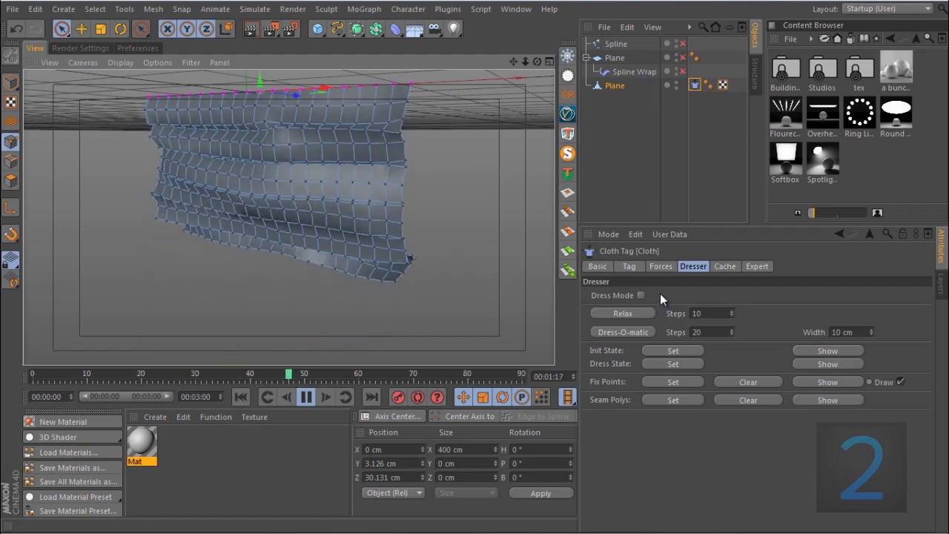
# Step: In the Cloth tag's Tag settings, set Flexion to 0 %, Bounce to 0 % and Friction to 30 %
pyautogui.click(632, 267)
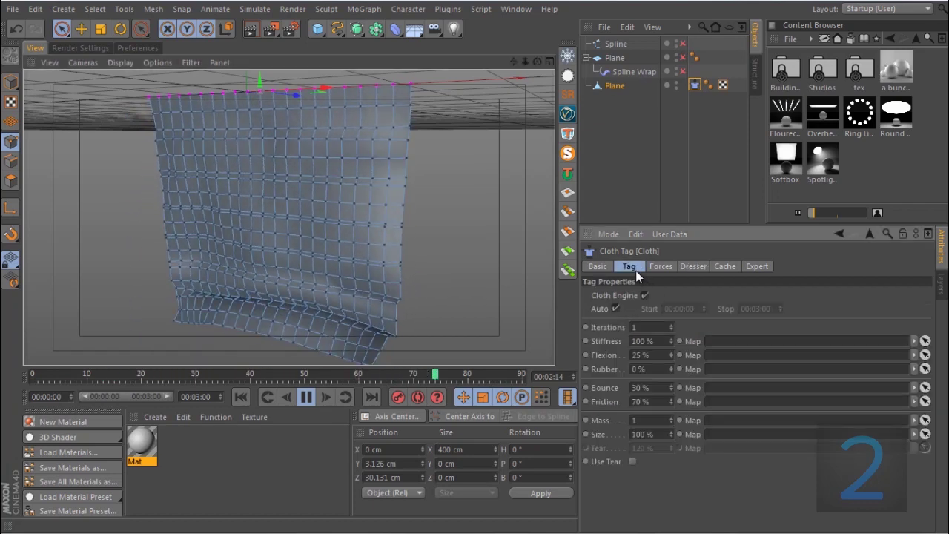
pyautogui.click(657, 356)
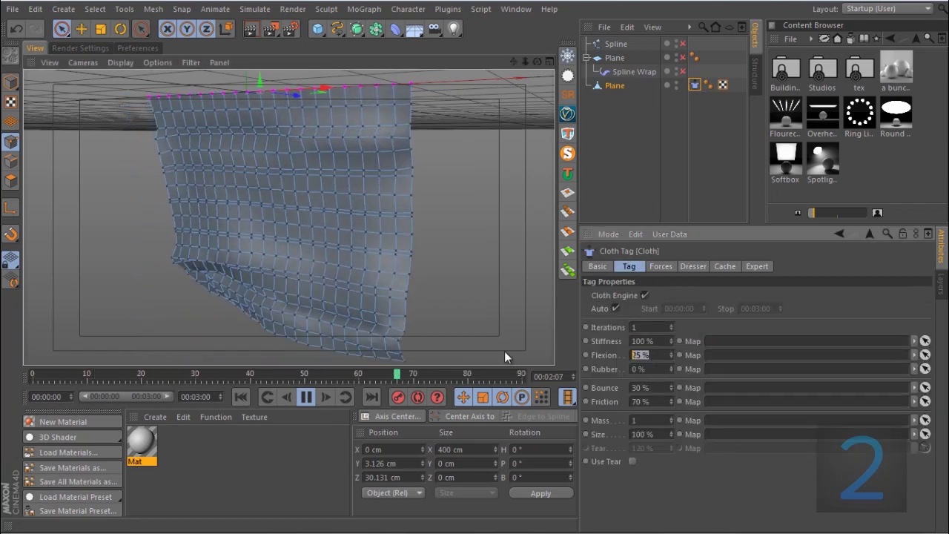
pyautogui.write('0')
pyautogui.press('Return')
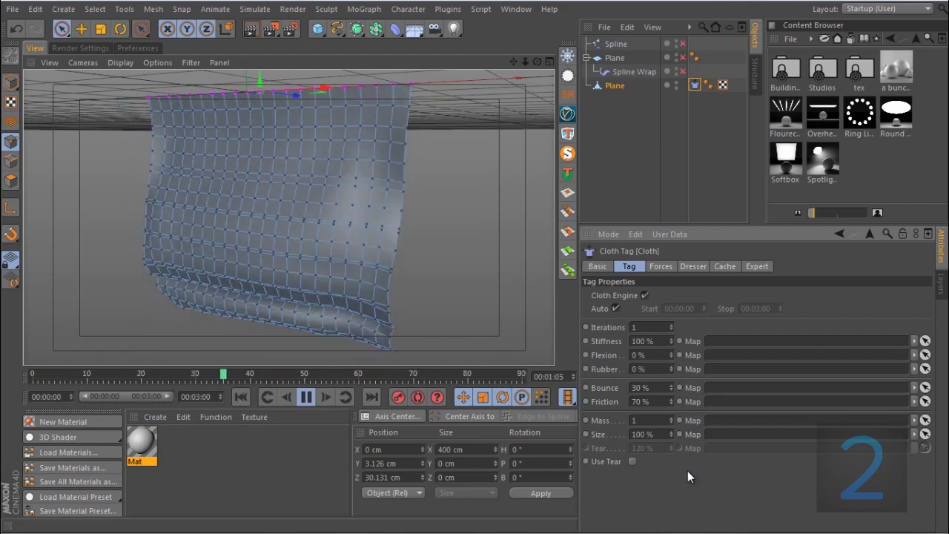
pyautogui.click(639, 387)
pyautogui.write('0')
pyautogui.press('Return')
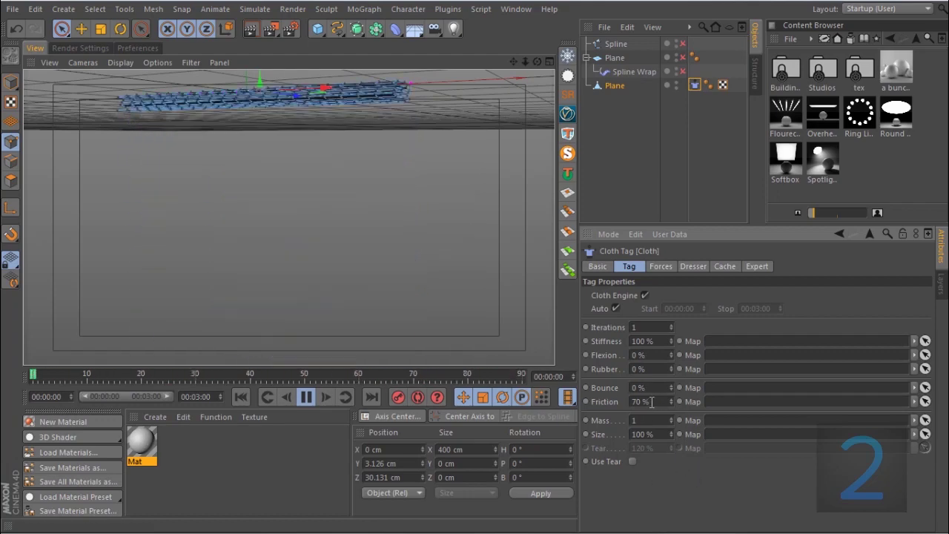
pyautogui.click(652, 402)
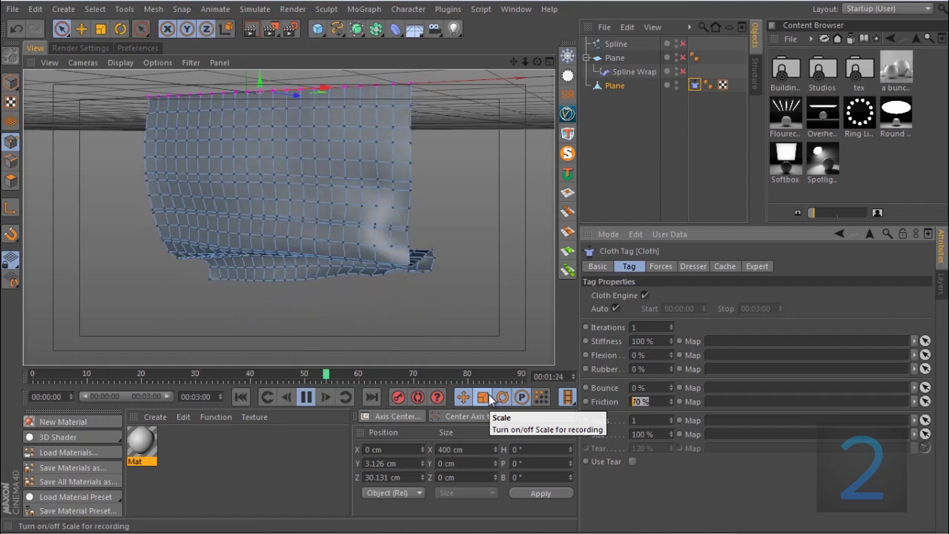
pyautogui.write('3')
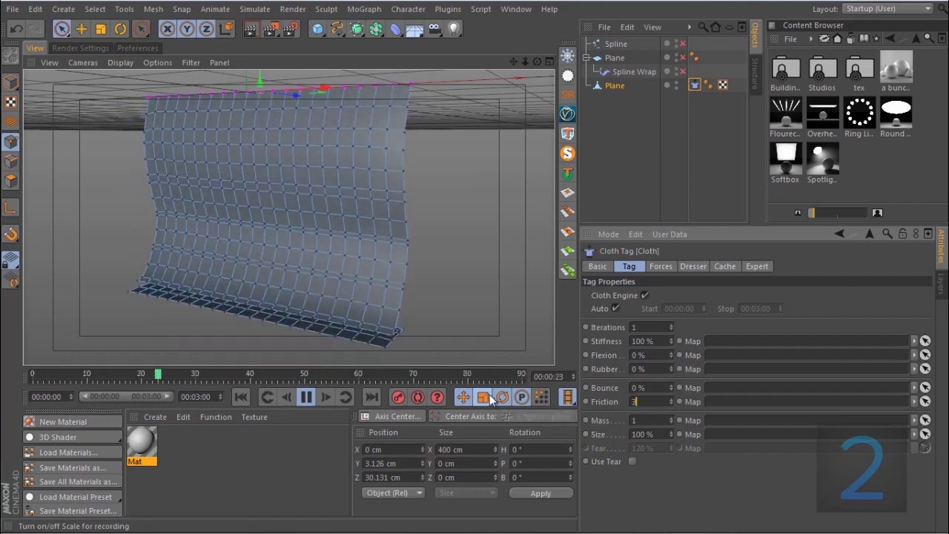
pyautogui.write('0')
pyautogui.press('Return')
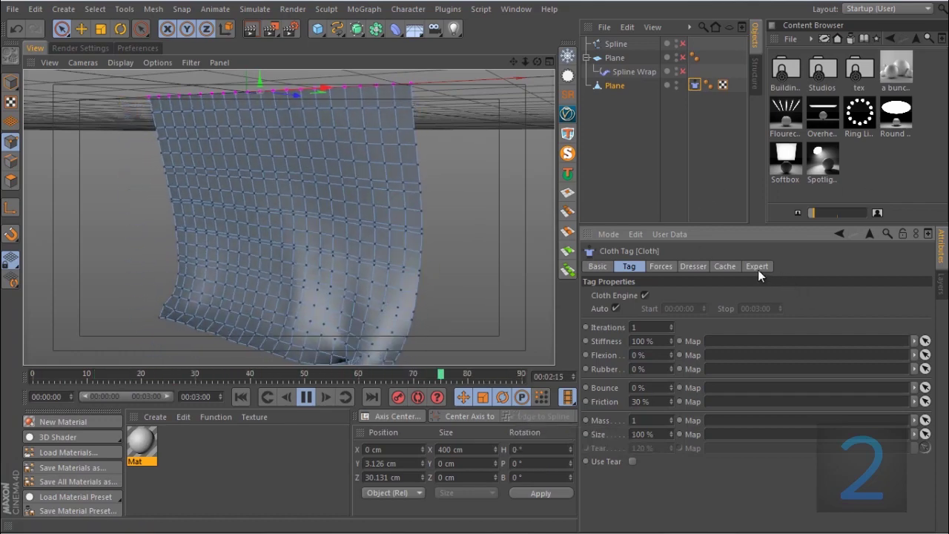
# Step: Turn on Self Collision in the Cloth tag's Expert settings
pyautogui.click(757, 265)
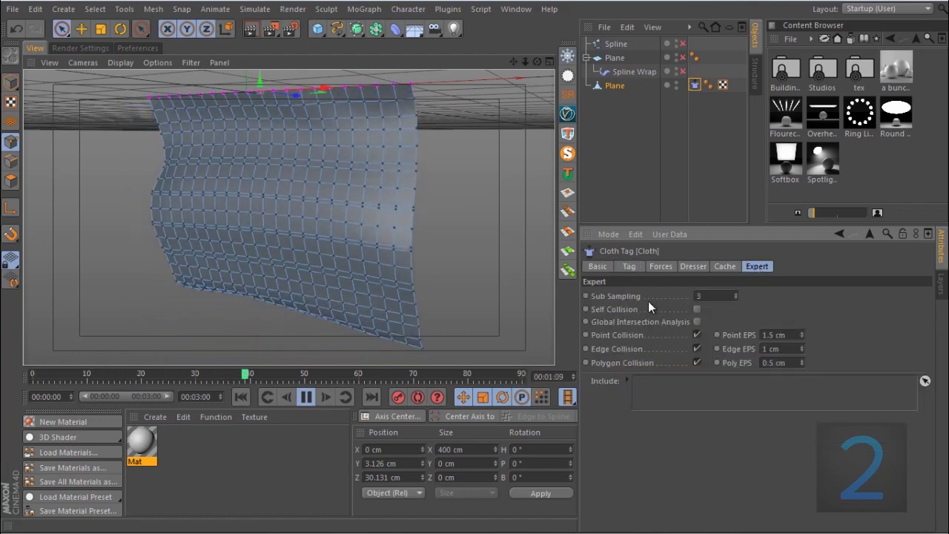
pyautogui.click(697, 310)
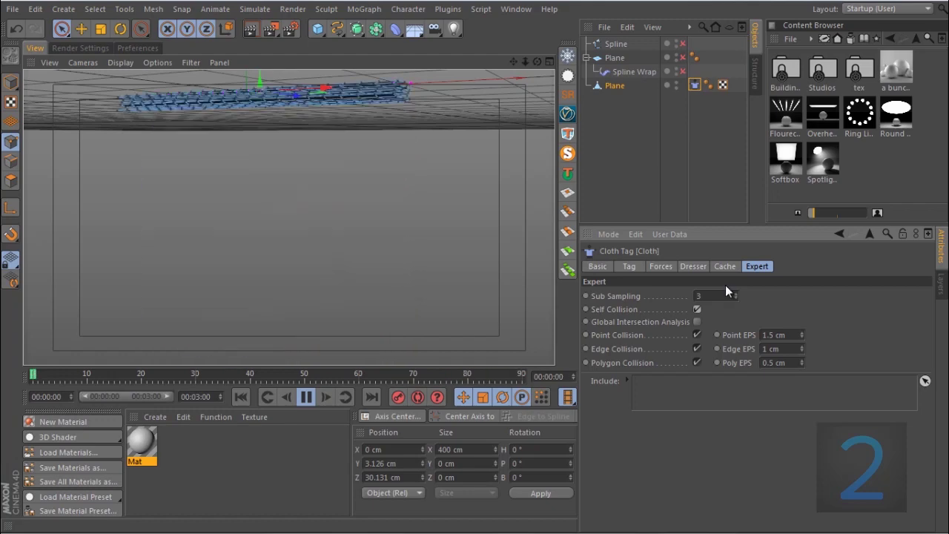
# Step: Settle Global Drag at 1 % after testing 50 %, and extend the end time to 00:06:00
pyautogui.click(650, 266)
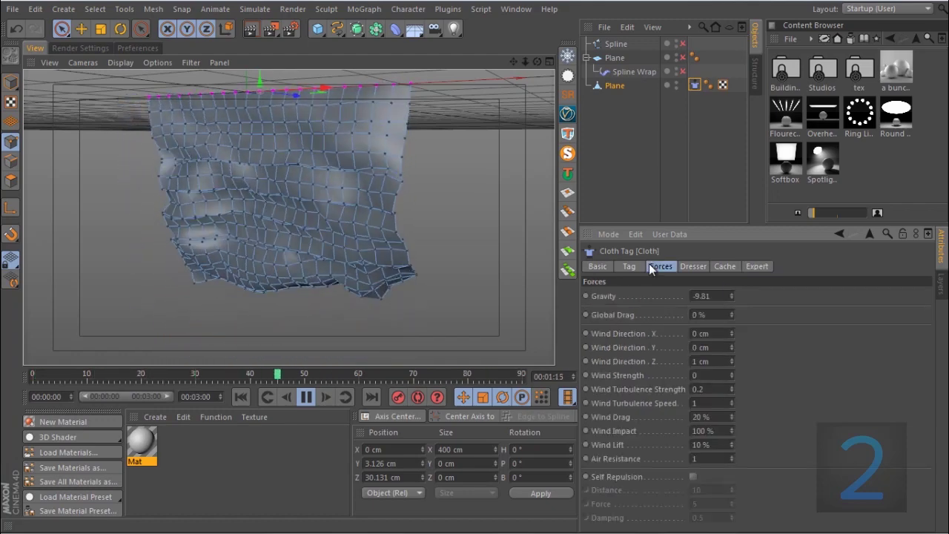
pyautogui.doubleClick(712, 315)
pyautogui.write('1')
pyautogui.press('Return')
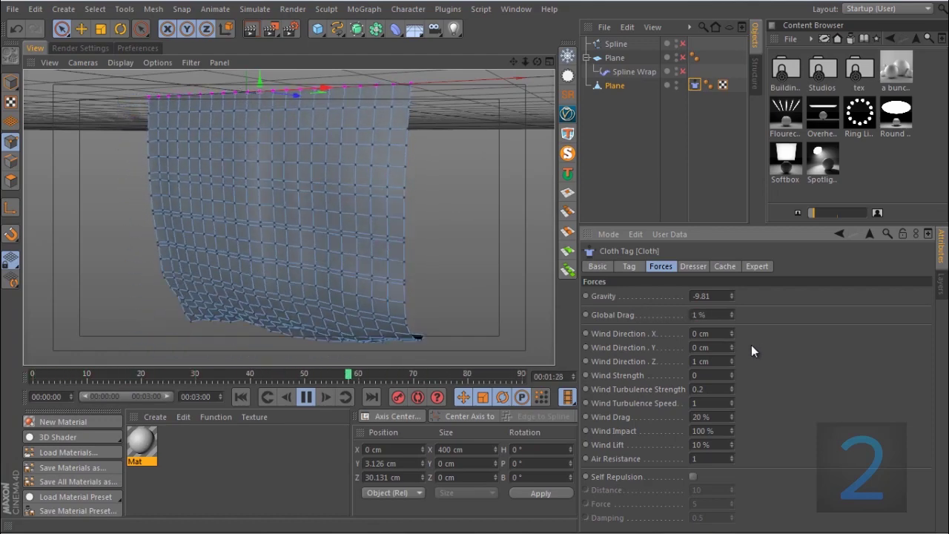
pyautogui.click(705, 313)
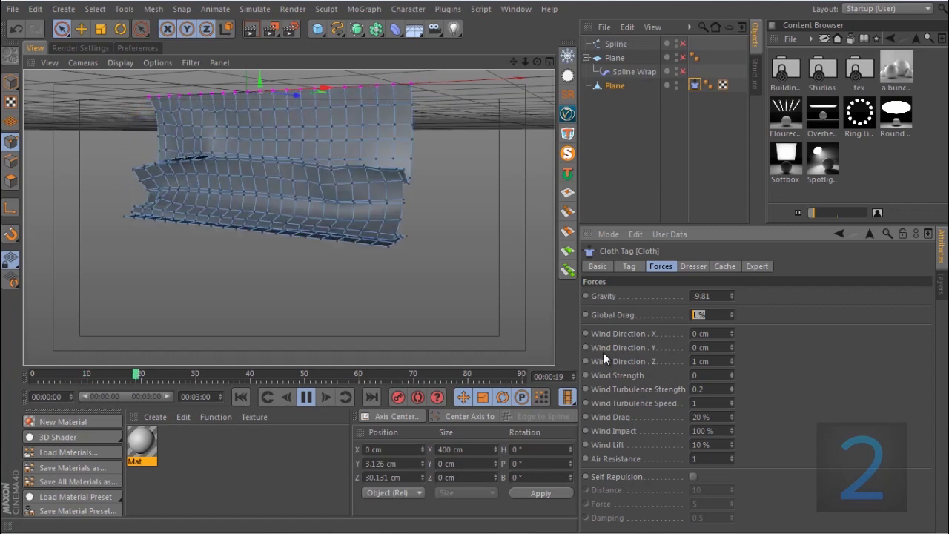
pyautogui.write('50')
pyautogui.press('Return')
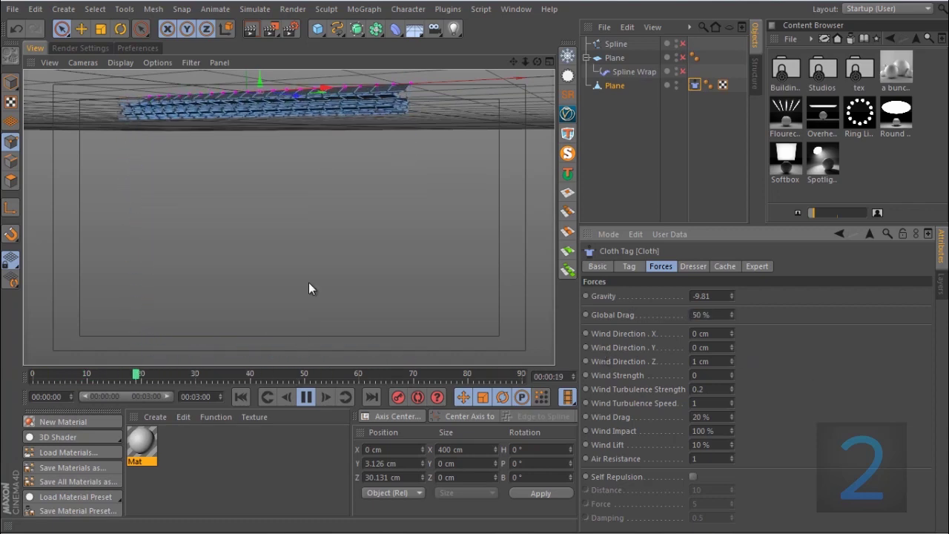
pyautogui.doubleClick(700, 315)
pyautogui.write('1')
pyautogui.press('Return')
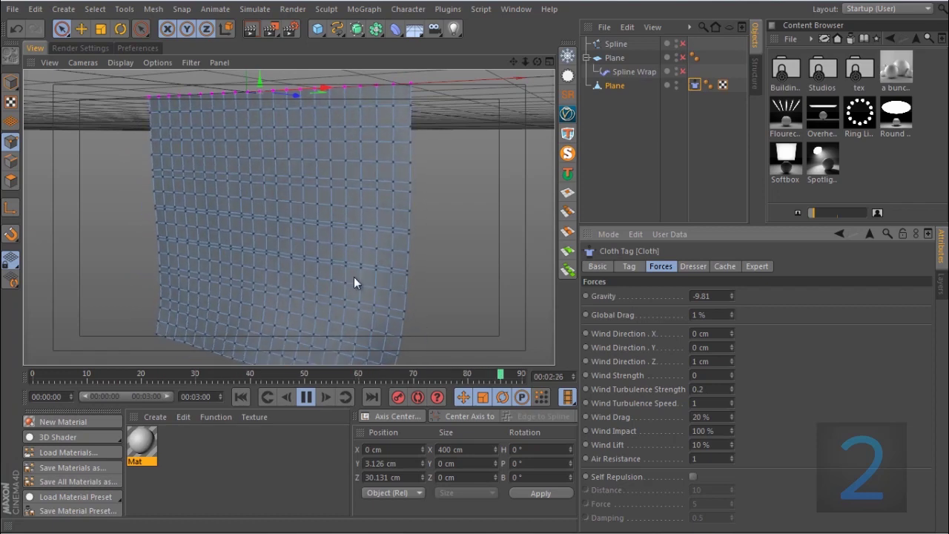
pyautogui.moveTo(221, 392); pyautogui.dragTo(255, 389)
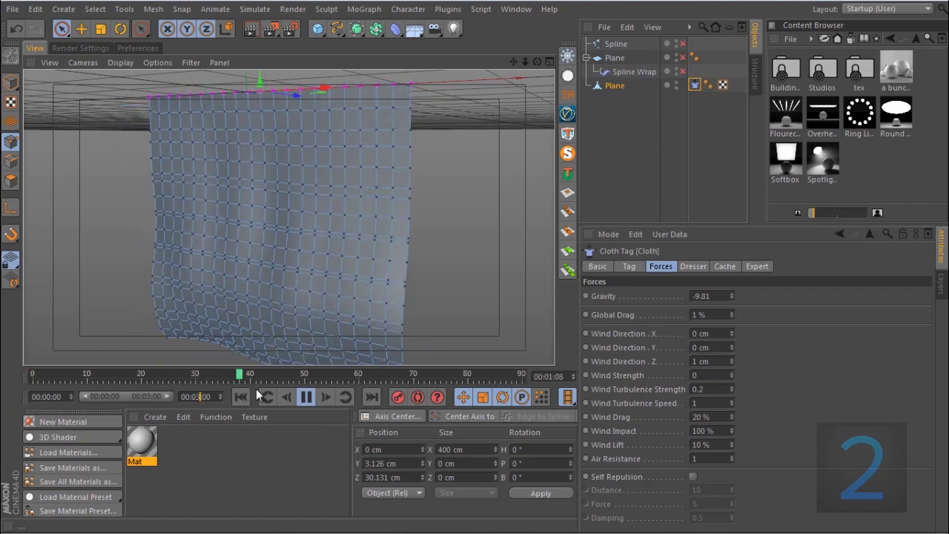
# Step: Restart playback on the longer timeline and enter a new Wind Strength on the Forces tab
pyautogui.click(223, 456)
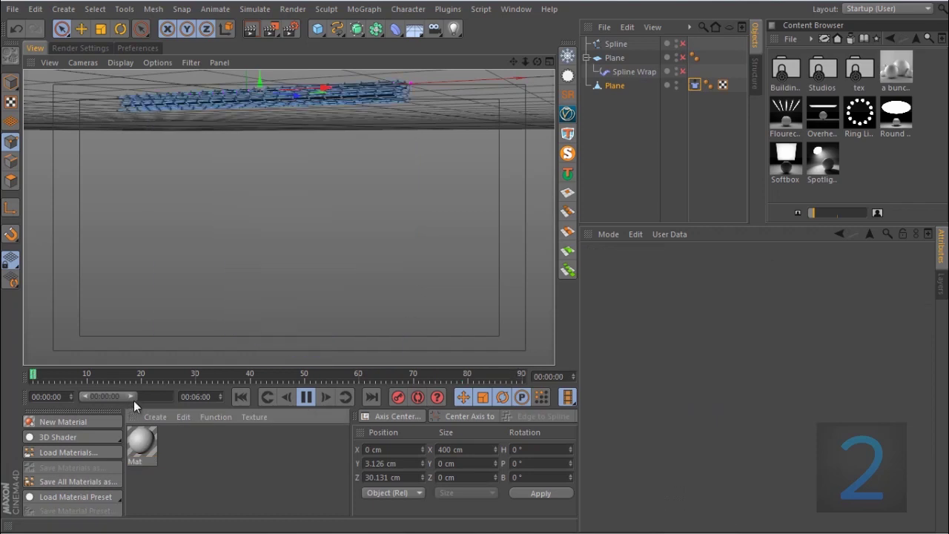
pyautogui.click(693, 84)
pyautogui.click(661, 265)
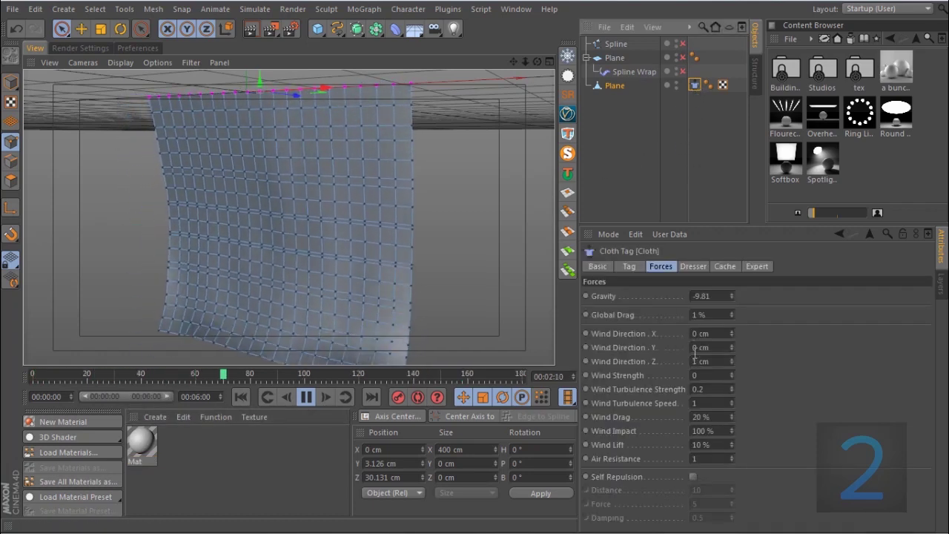
pyautogui.click(701, 375)
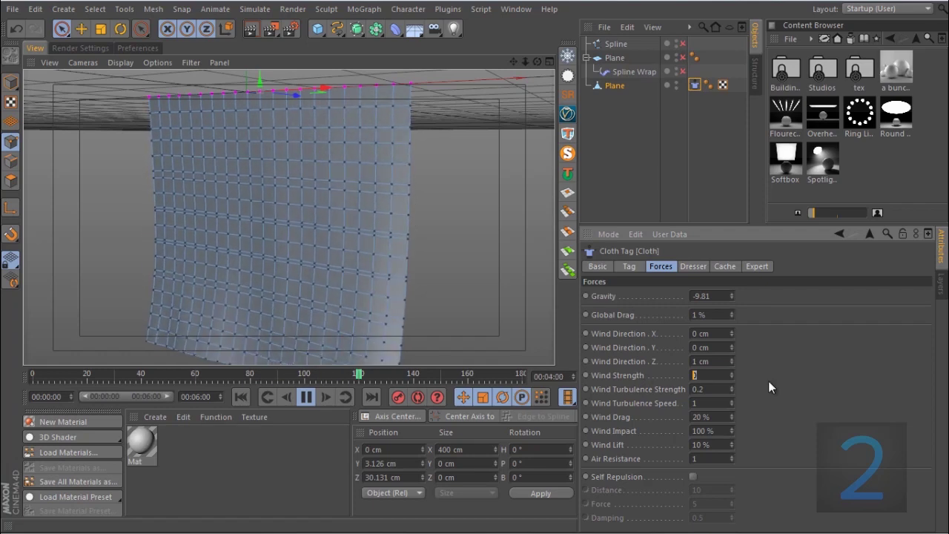
pyautogui.write('3')
pyautogui.press('Return')
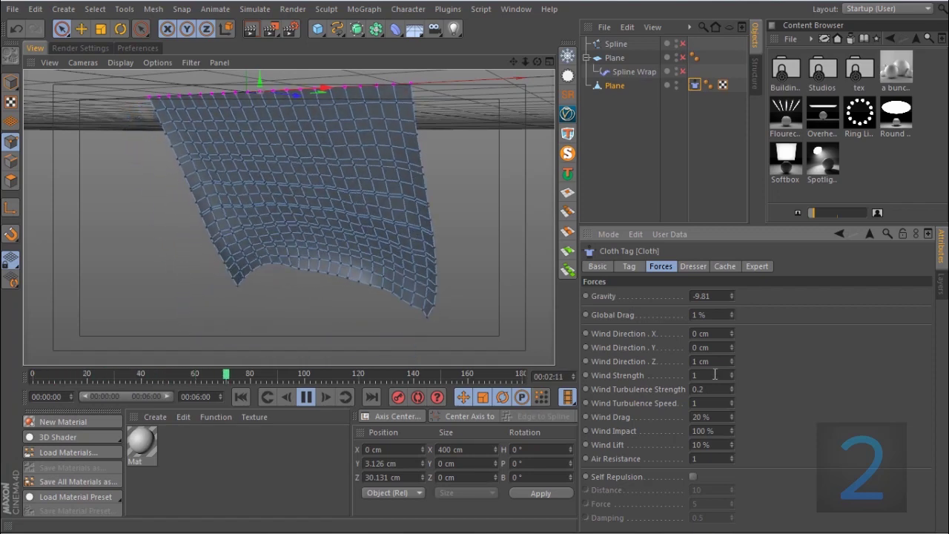
# Step: Set Wind Direction X and Y to 1 cm, then return to the main cloth properties
pyautogui.doubleClick(722, 333)
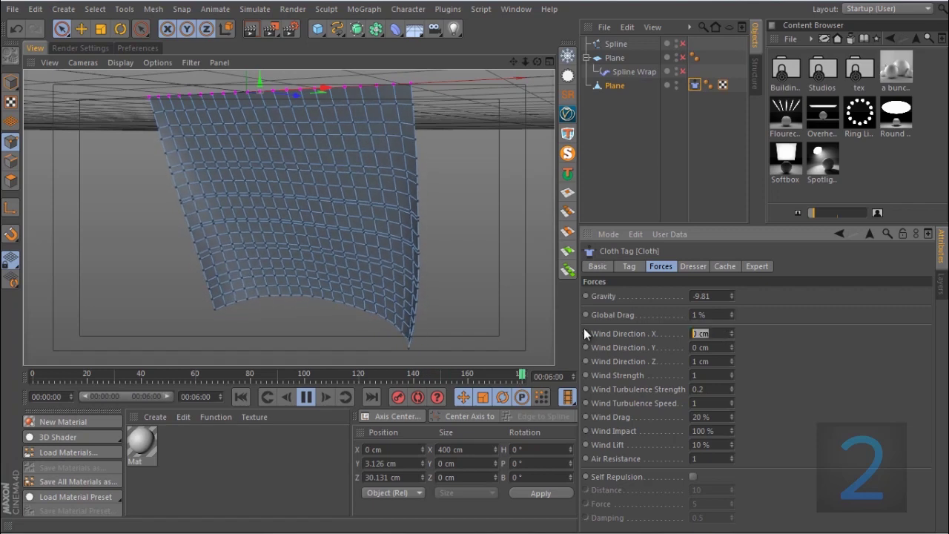
pyautogui.write('1')
pyautogui.press('Return')
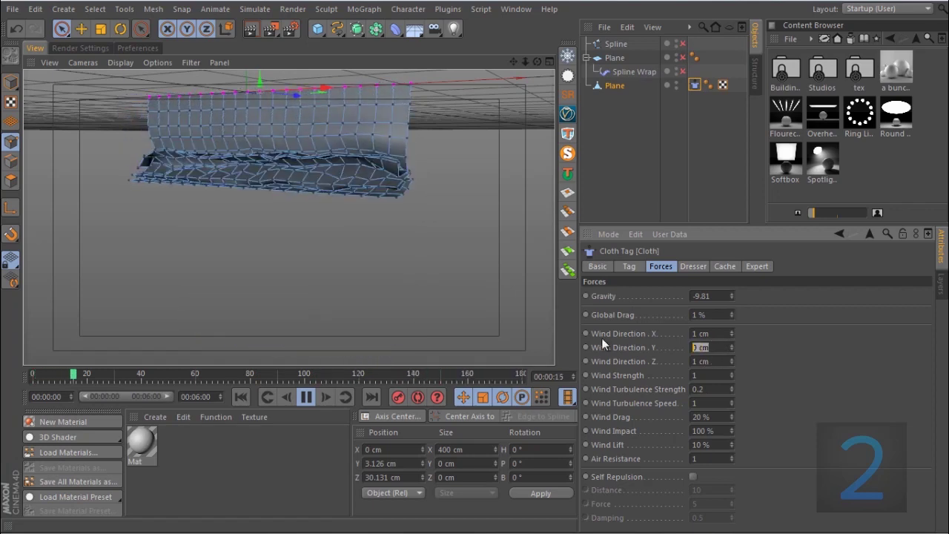
pyautogui.write('1')
pyautogui.press('Return')
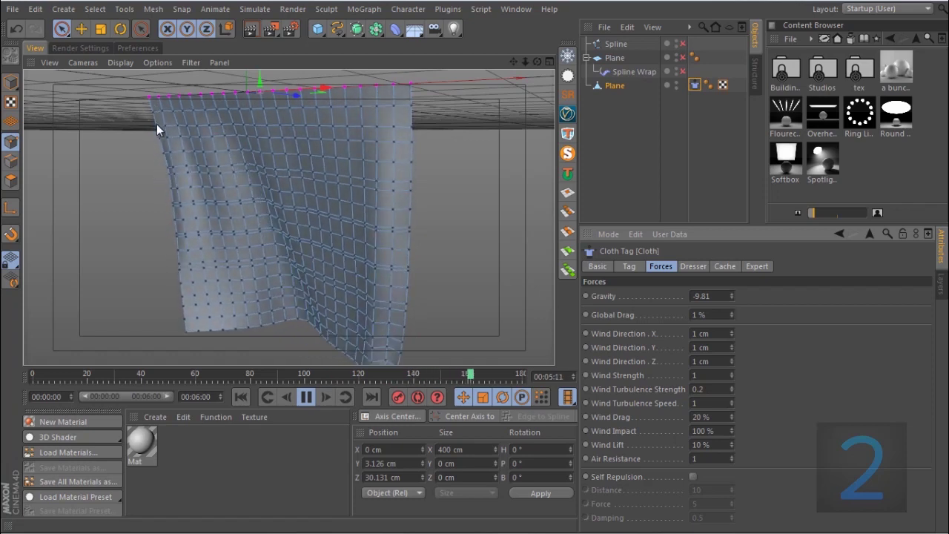
pyautogui.click(691, 314)
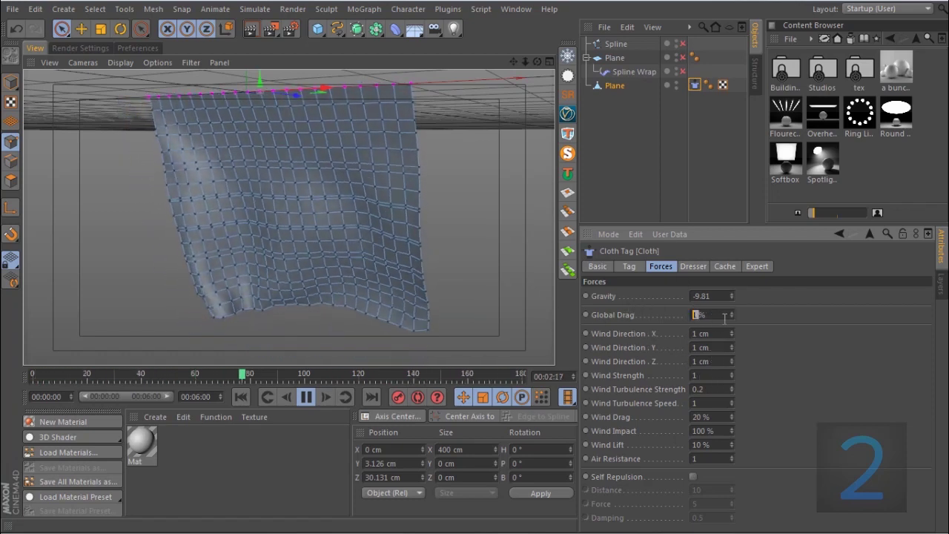
pyautogui.click(631, 268)
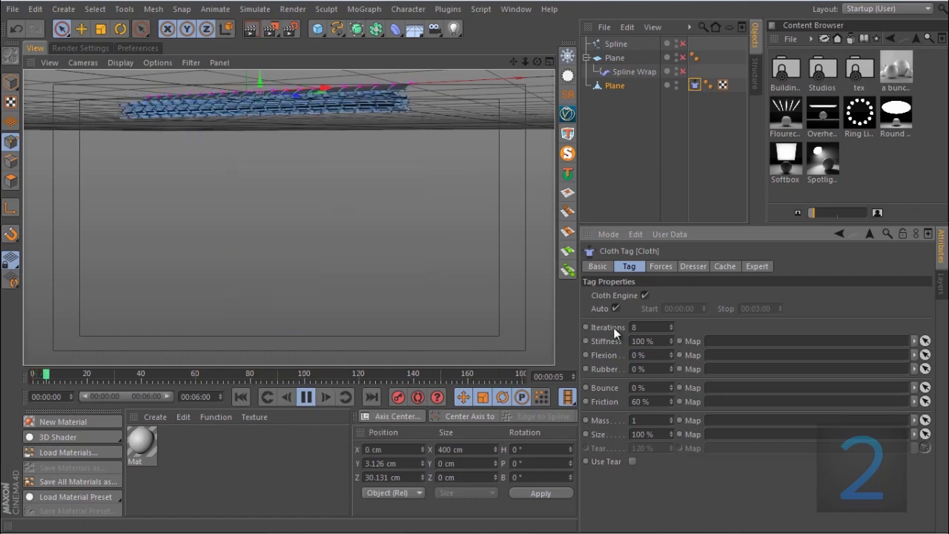
pyautogui.click(650, 530)
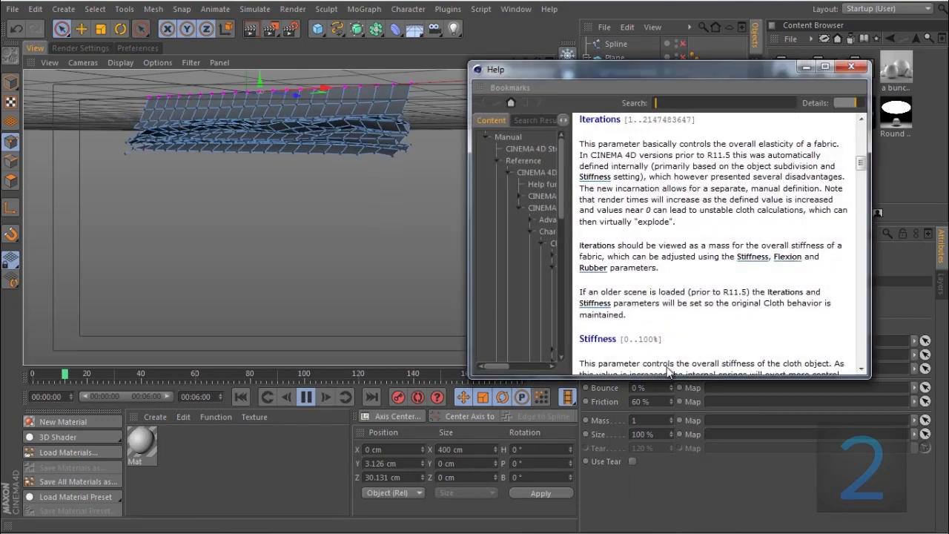
pyautogui.moveTo(576, 143); pyautogui.dragTo(812, 236)
pyautogui.click(691, 228)
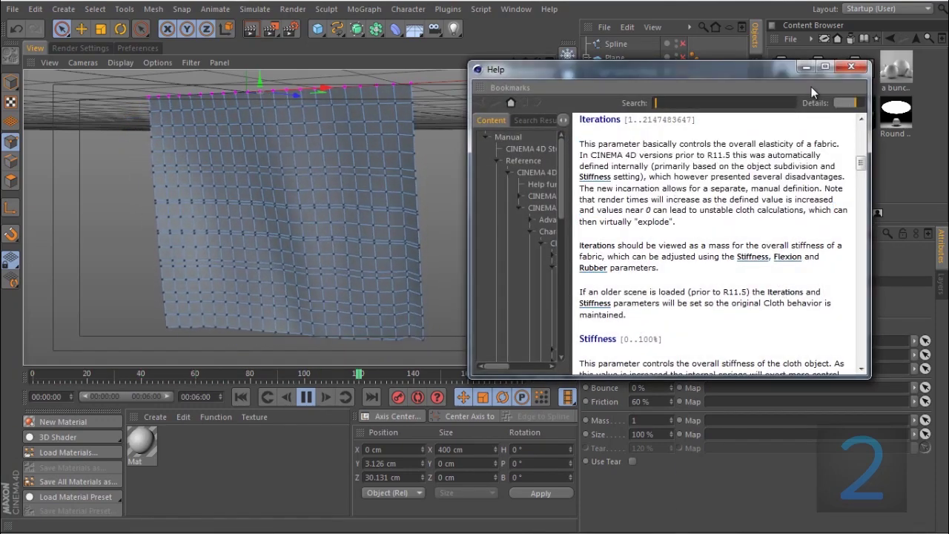
pyautogui.click(849, 67)
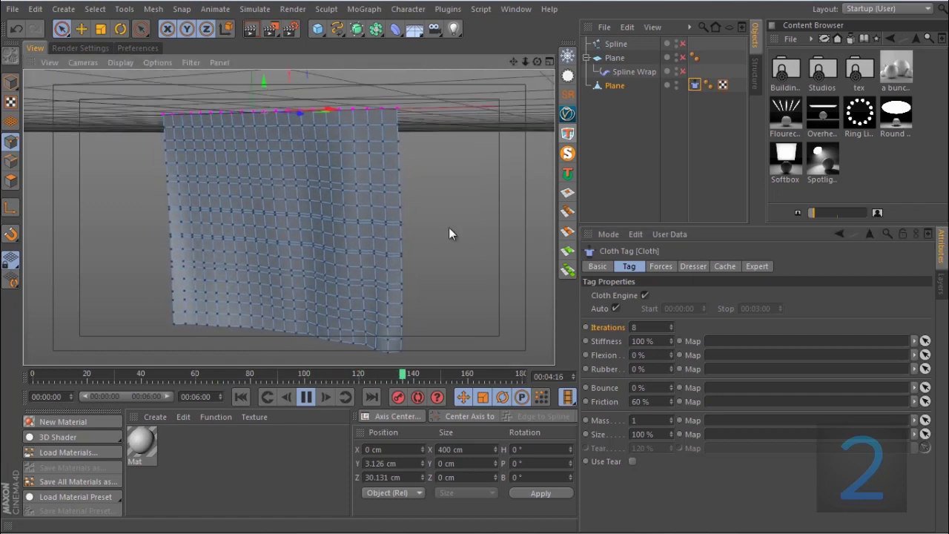
pyautogui.click(645, 119)
pyautogui.click(621, 86)
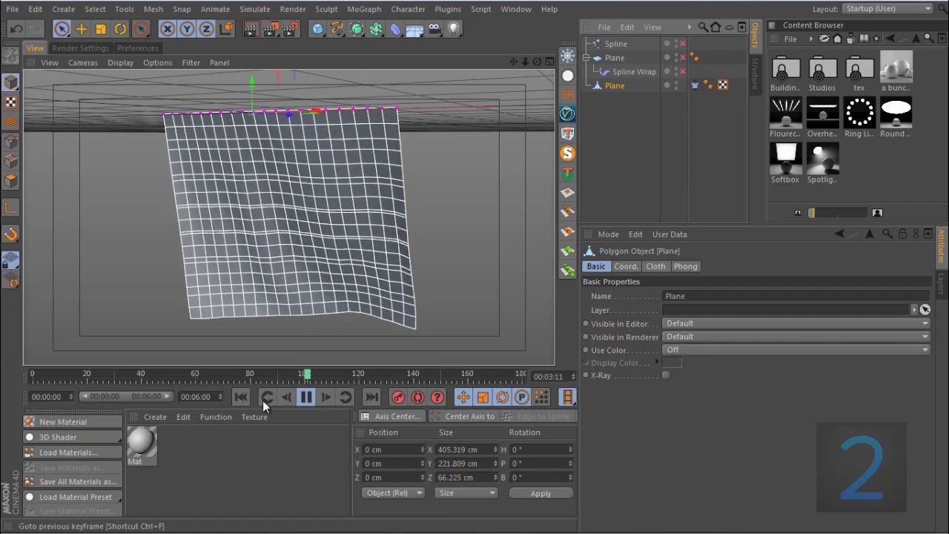
# Step: Rewind to frame 0 and place the Plane inside a new HyperNURBS object
pyautogui.click(244, 398)
pyautogui.click(221, 63)
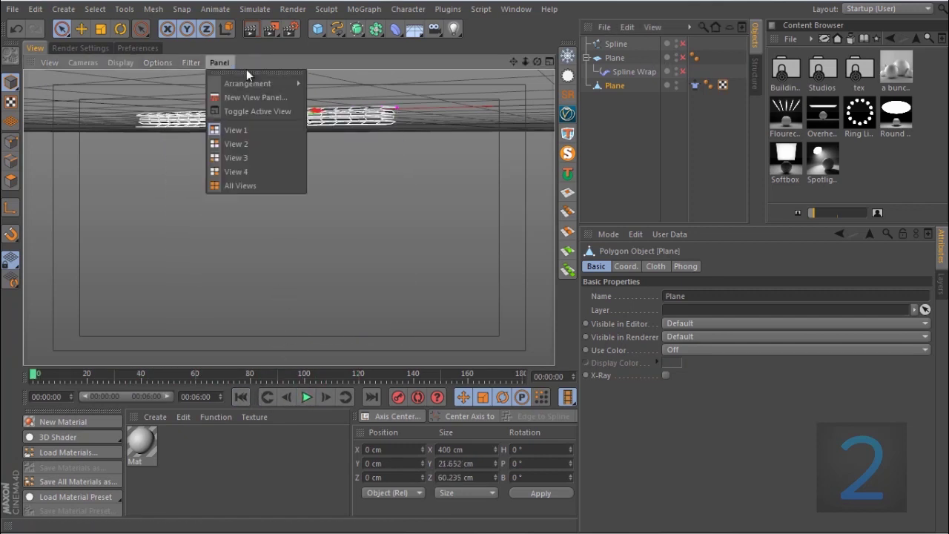
pyautogui.moveTo(331, 127)
pyautogui.keyDown('alt'); pyautogui.mouseDown()
pyautogui.moveTo(364, 93)
pyautogui.moveTo(400, 158)
pyautogui.moveTo(309, 225)
pyautogui.moveTo(303, 217)
pyautogui.moveTo(319, 201)
pyautogui.moveTo(286, 183)
pyautogui.moveTo(257, 233)
pyautogui.moveTo(280, 242)
pyautogui.mouseUp(); pyautogui.keyUp('alt')
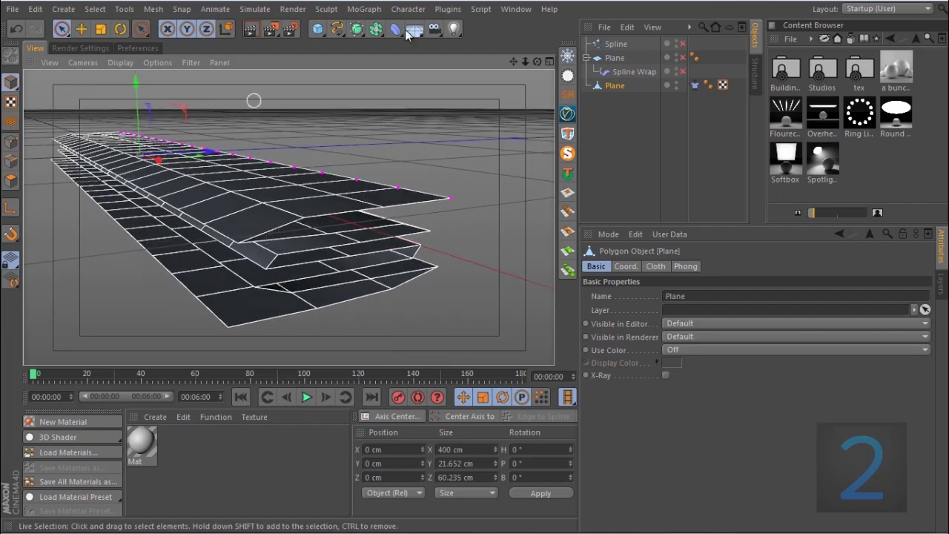
pyautogui.click(363, 31)
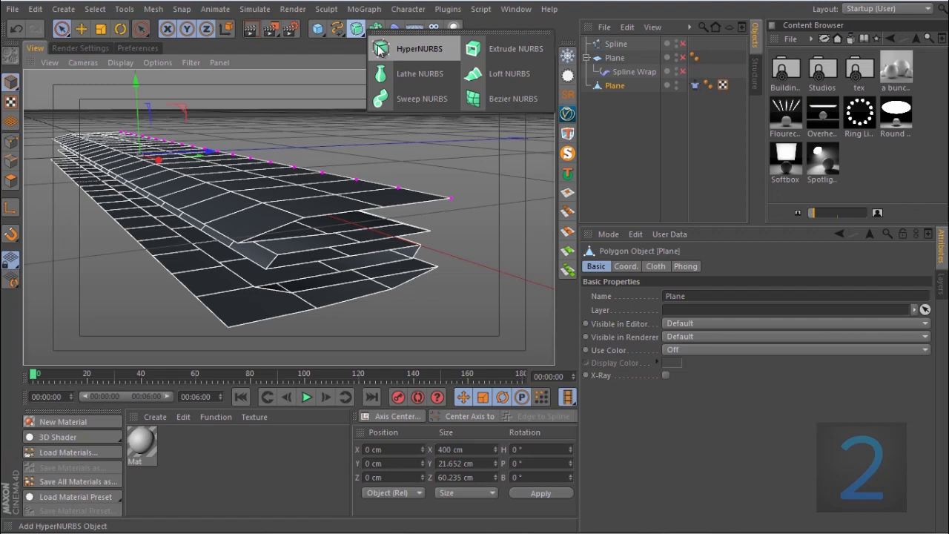
pyautogui.click(379, 50)
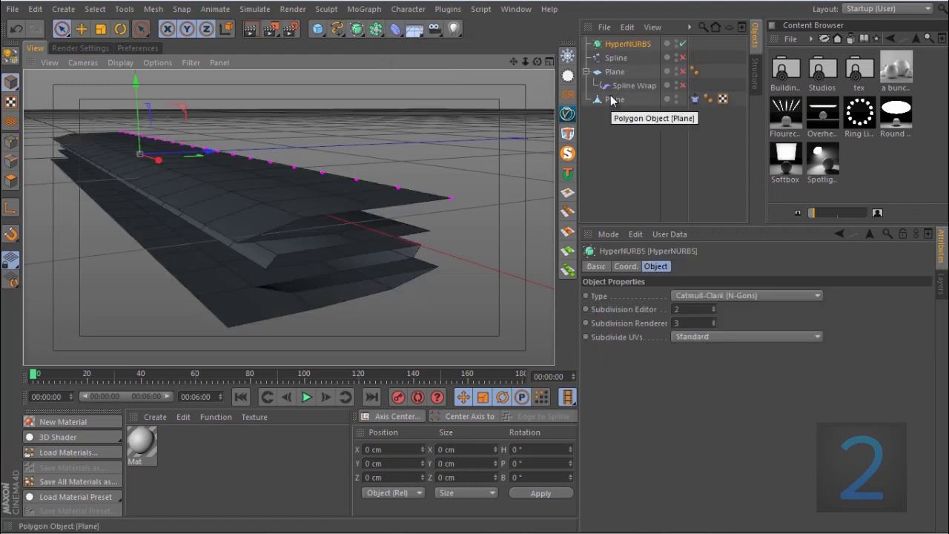
pyautogui.moveTo(613, 99); pyautogui.dragTo(617, 48)
pyautogui.click(626, 178)
# Step: Orbit around the layered plane and start playing the cloth simulation
pyautogui.keyDown('alt'); pyautogui.moveTo(319, 252); pyautogui.dragTo(169, 209); pyautogui.keyUp('alt')
pyautogui.keyDown('alt'); pyautogui.moveTo(292, 256); pyautogui.dragTo(299, 307); pyautogui.keyUp('alt')
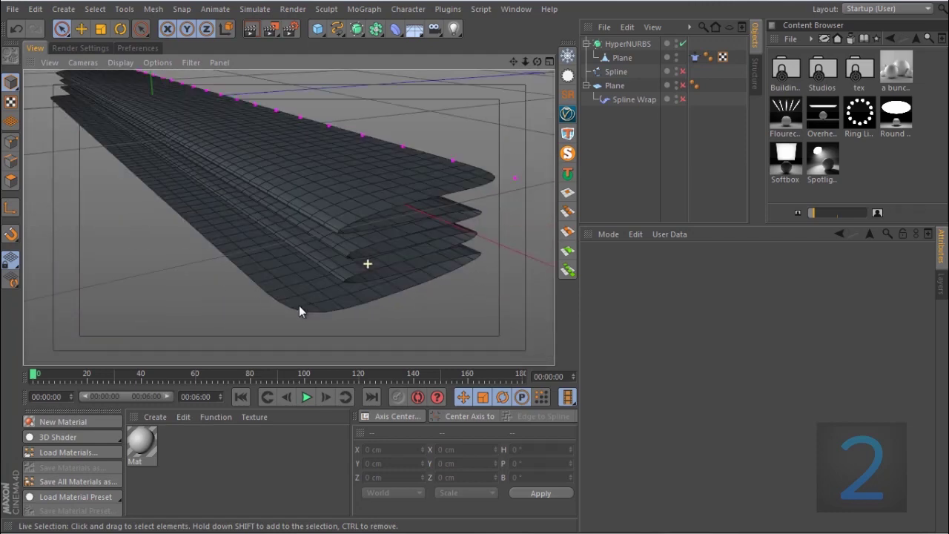
pyautogui.keyDown('alt'); pyautogui.moveTo(349, 284); pyautogui.dragTo(297, 273, button='right'); pyautogui.keyUp('alt')
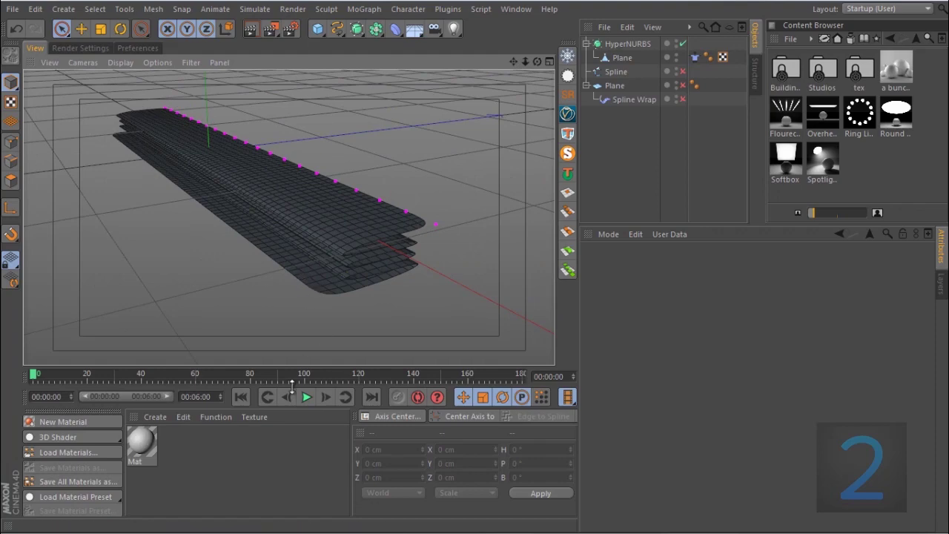
pyautogui.click(307, 397)
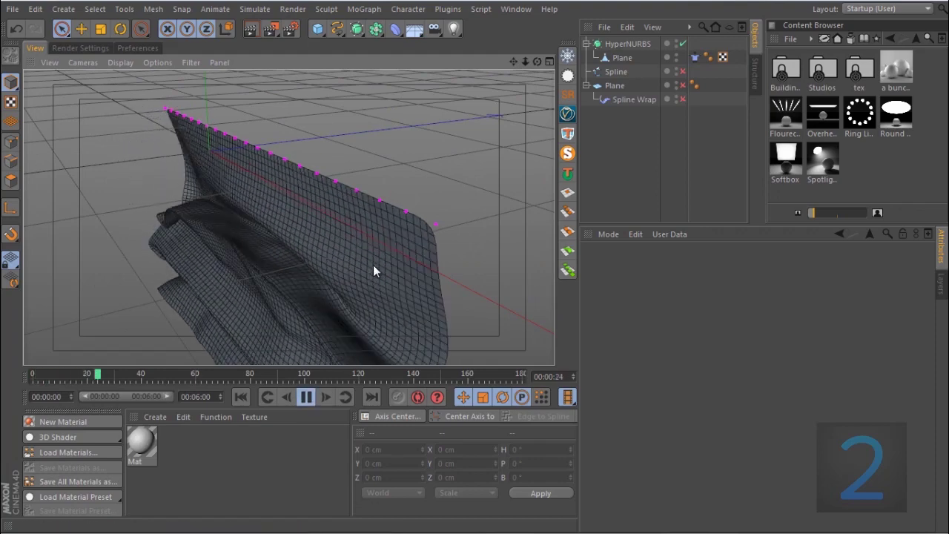
# Step: At eye level, switch to Gouraud Shading (N~A), replay the simulation from the start, then stop it
pyautogui.keyDown('alt'); pyautogui.moveTo(367, 266); pyautogui.dragTo(373, 195); pyautogui.keyUp('alt')
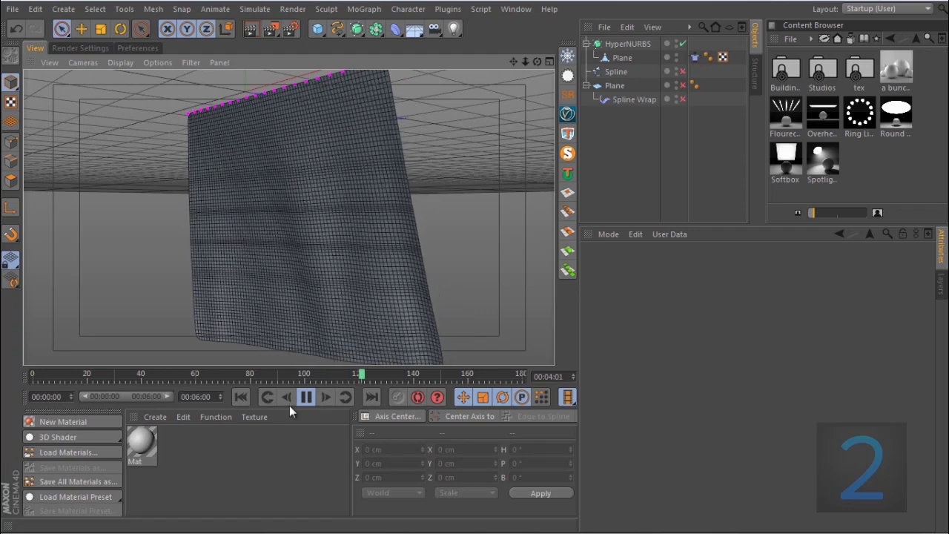
pyautogui.click(241, 397)
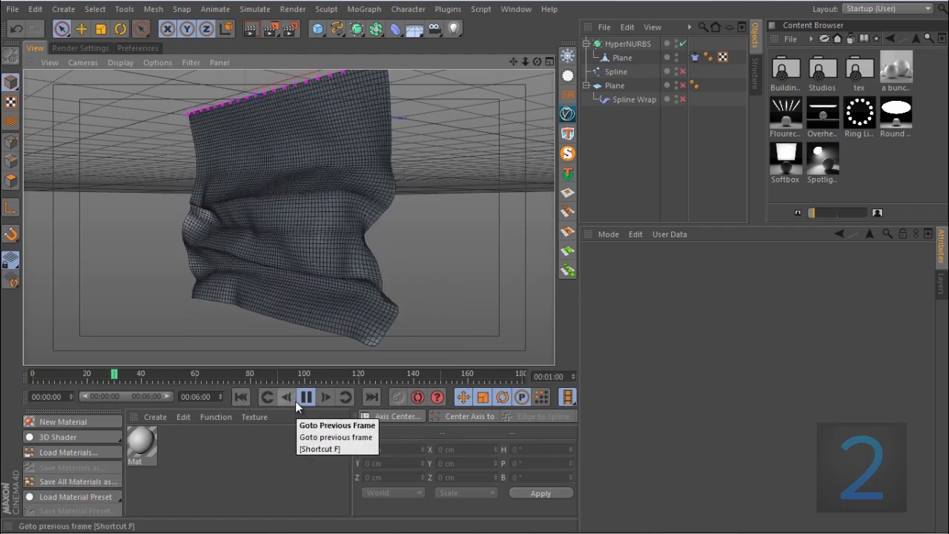
pyautogui.press('n')
pyautogui.press('a')
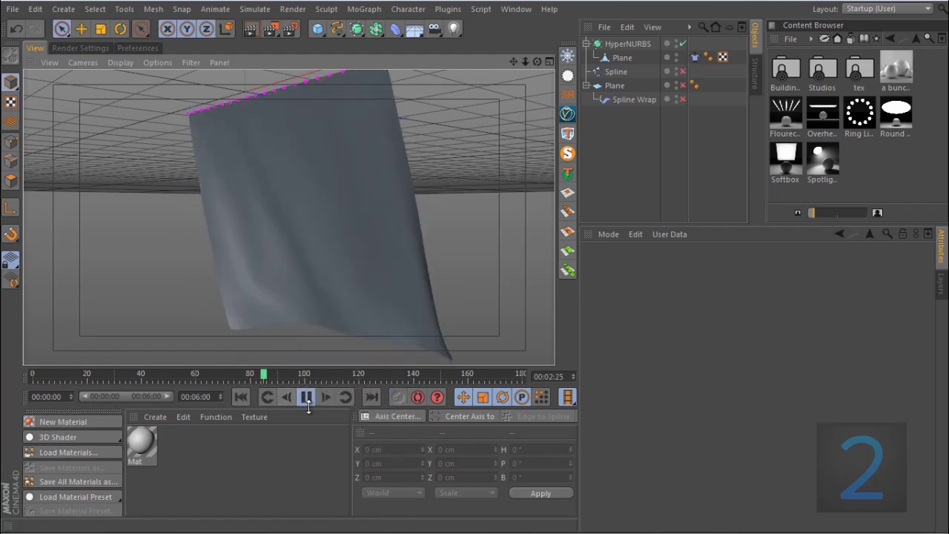
pyautogui.click(245, 398)
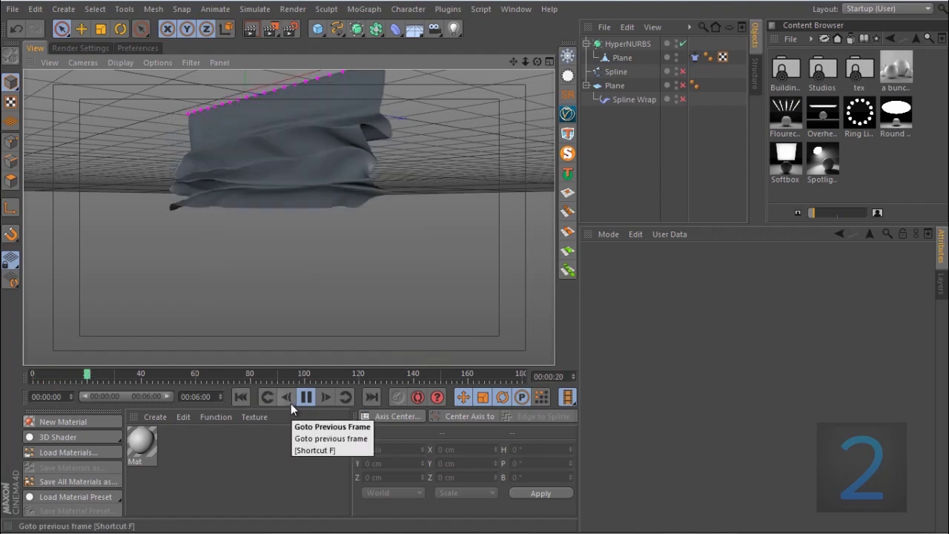
pyautogui.click(309, 399)
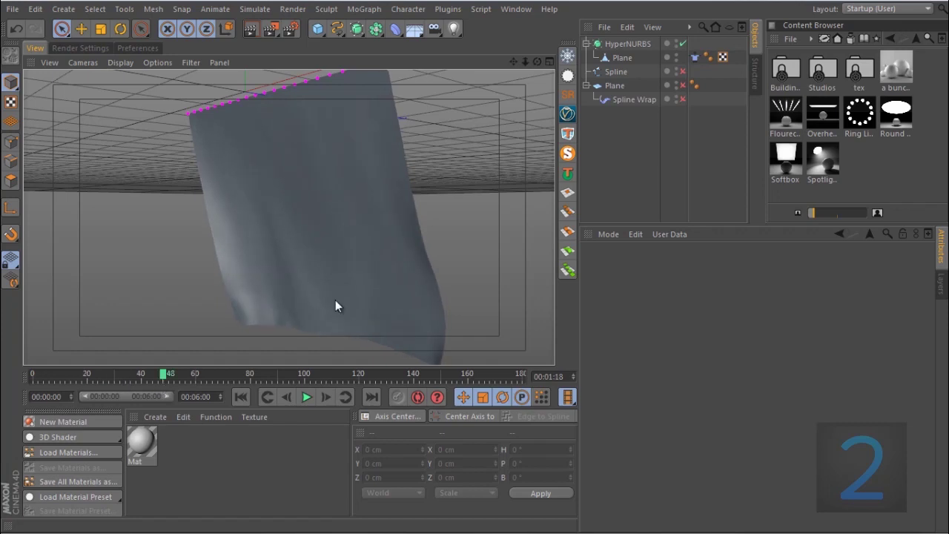
# Step: Calculate the cache in the Cloth tag's Cache settings
pyautogui.click(695, 57)
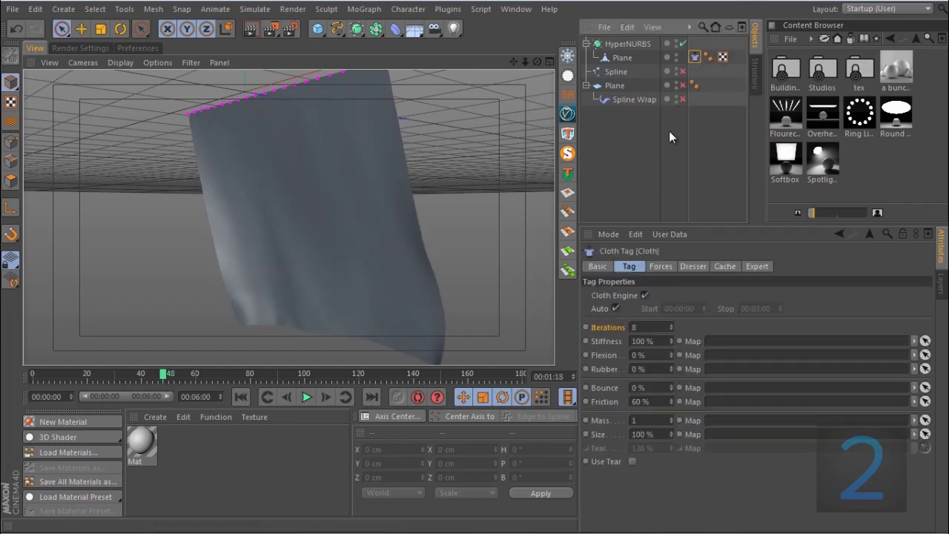
pyautogui.click(724, 267)
pyautogui.click(631, 313)
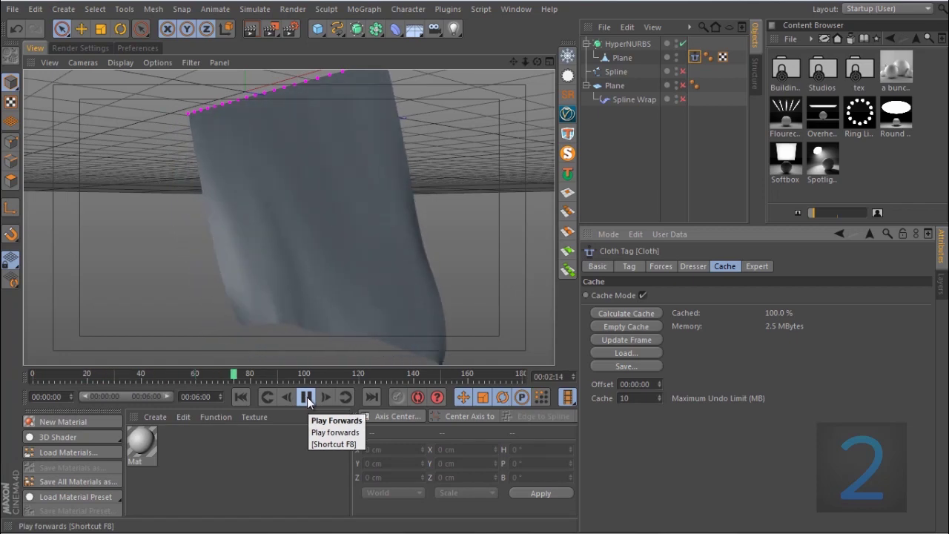
# Step: Rewind to about frame 12 and play the cached cloth from a higher angle
pyautogui.click(307, 396)
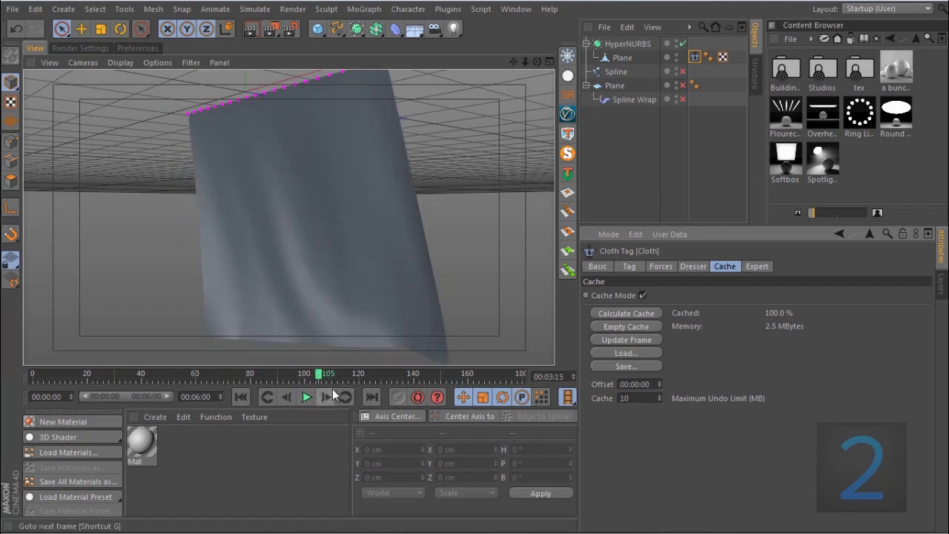
pyautogui.moveTo(316, 380); pyautogui.dragTo(79, 374)
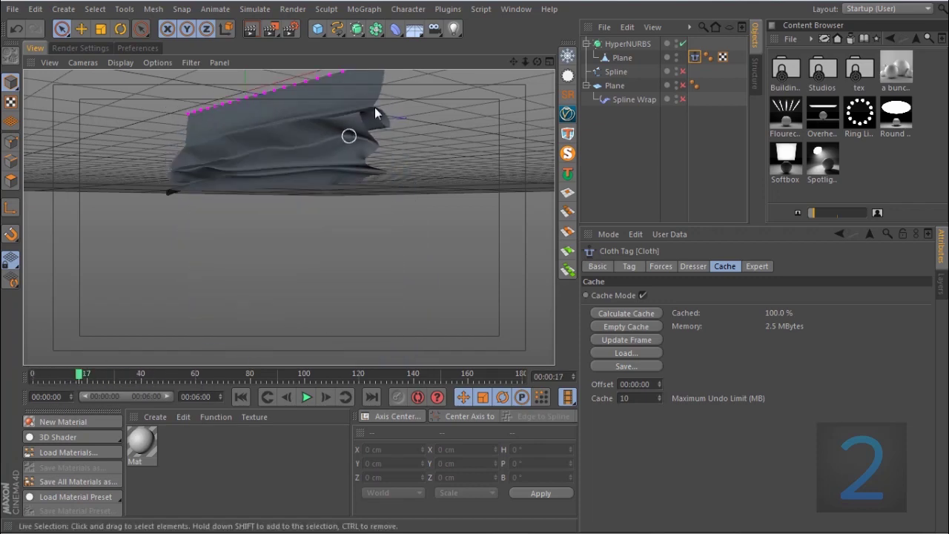
pyautogui.keyDown('alt'); pyautogui.moveTo(299, 164); pyautogui.dragTo(281, 331); pyautogui.keyUp('alt')
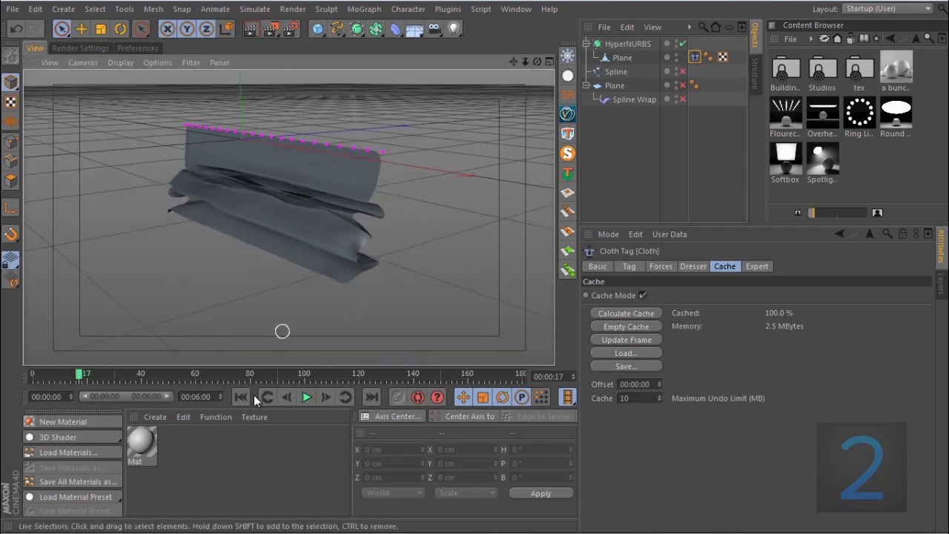
pyautogui.click(307, 397)
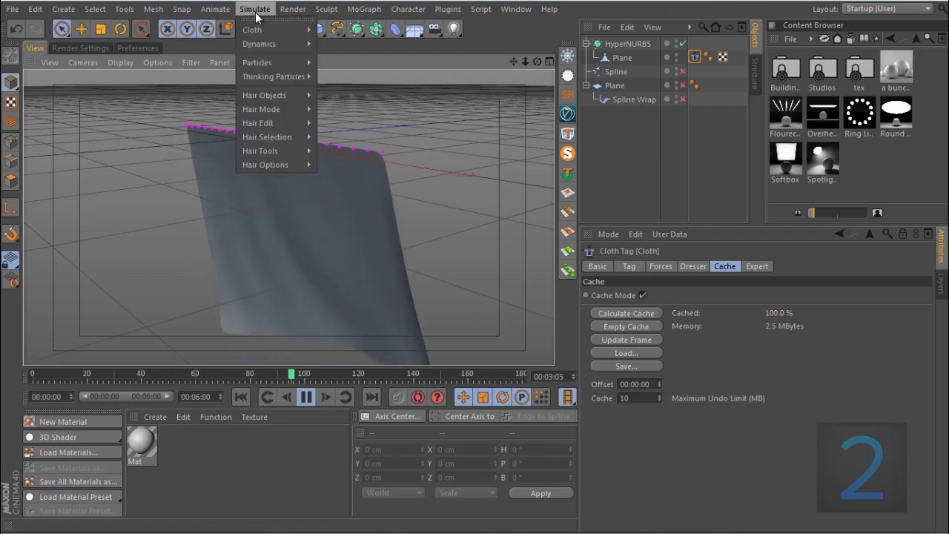
# Step: Add a Cloth NURBS object and nest the HyperNURBS inside it
pyautogui.moveTo(254, 30)
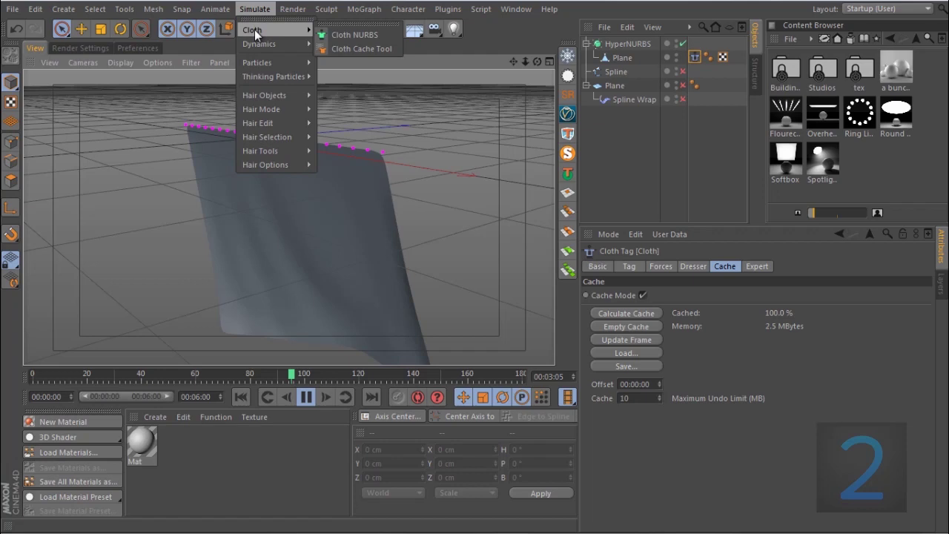
pyautogui.click(359, 37)
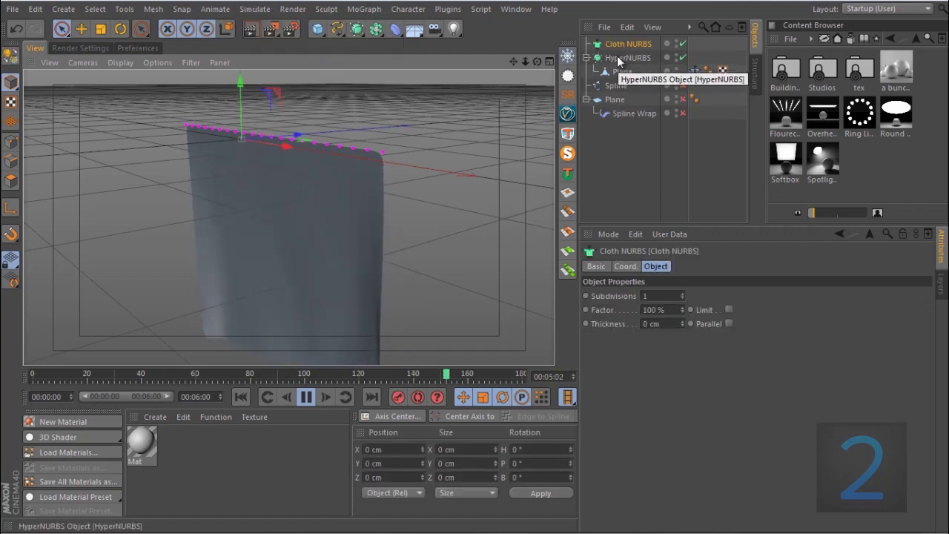
pyautogui.moveTo(620, 59); pyautogui.dragTo(625, 42)
pyautogui.click(625, 43)
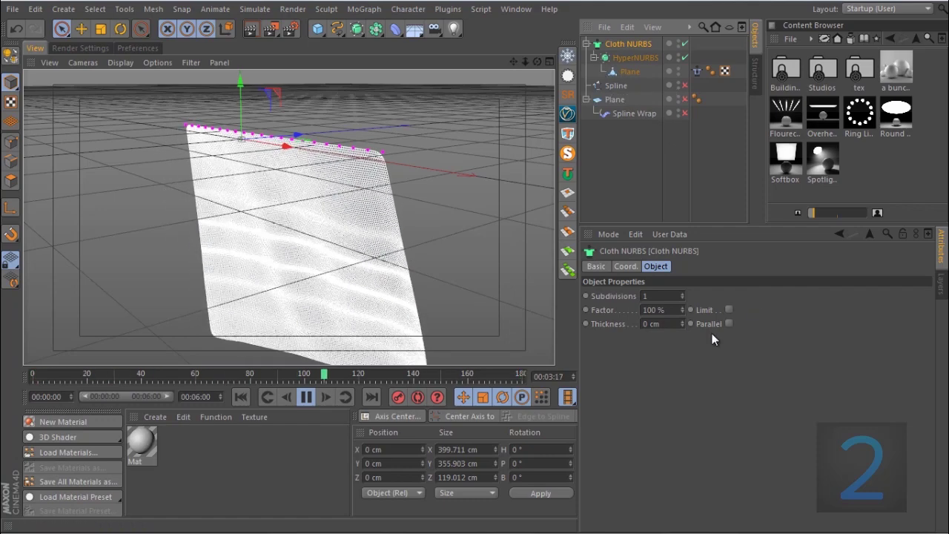
# Step: Give the Cloth NURBS 0 subdivisions and 0.3 cm thickness
pyautogui.click(651, 296)
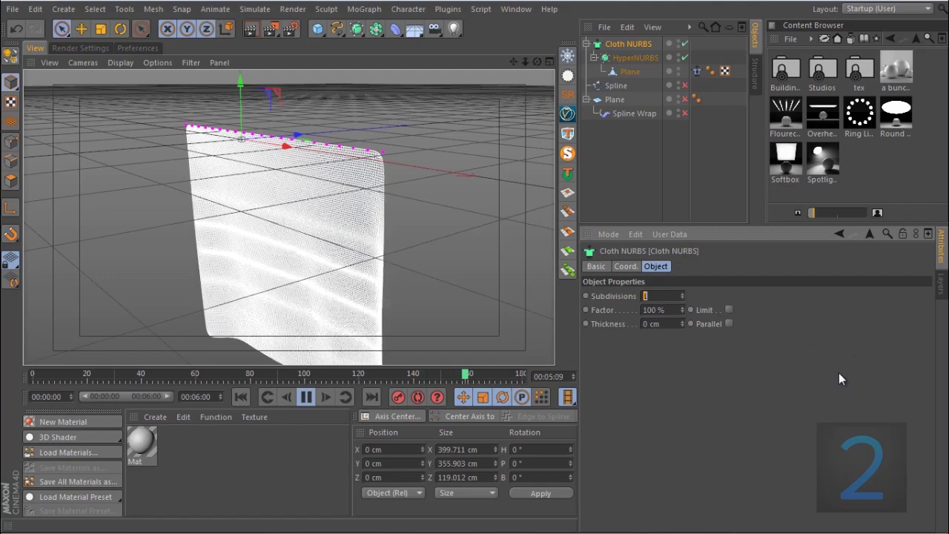
pyautogui.write('0')
pyautogui.press('Return')
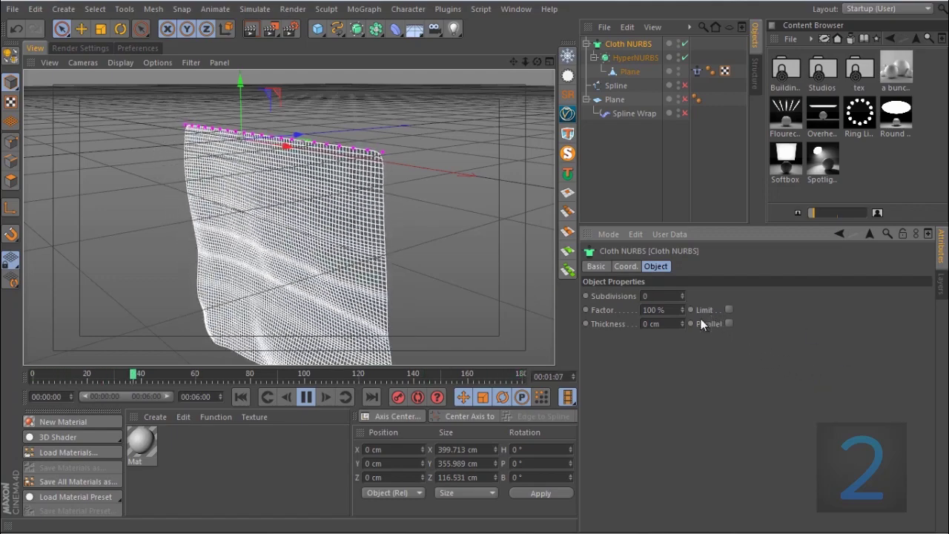
pyautogui.click(651, 323)
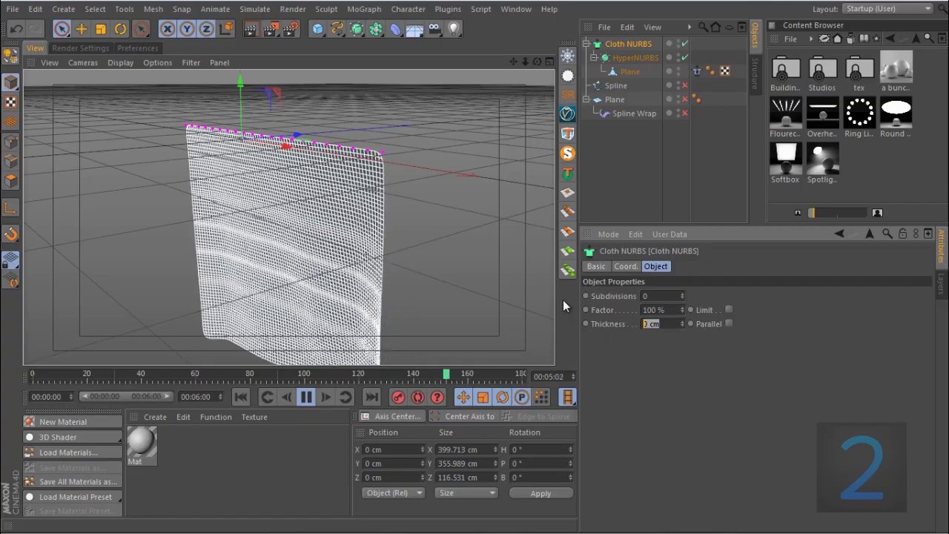
pyautogui.write('0.3')
pyautogui.press('Return')
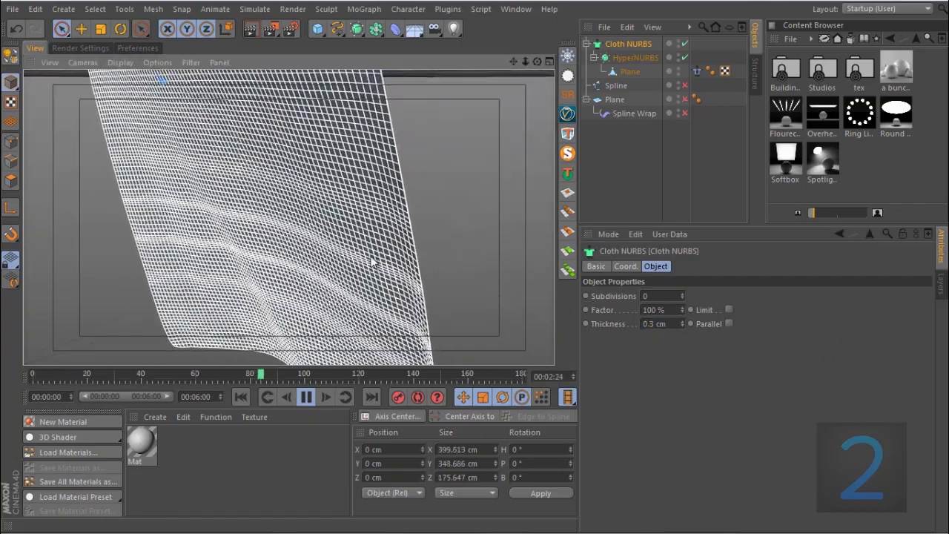
pyautogui.click(661, 188)
pyautogui.click(306, 397)
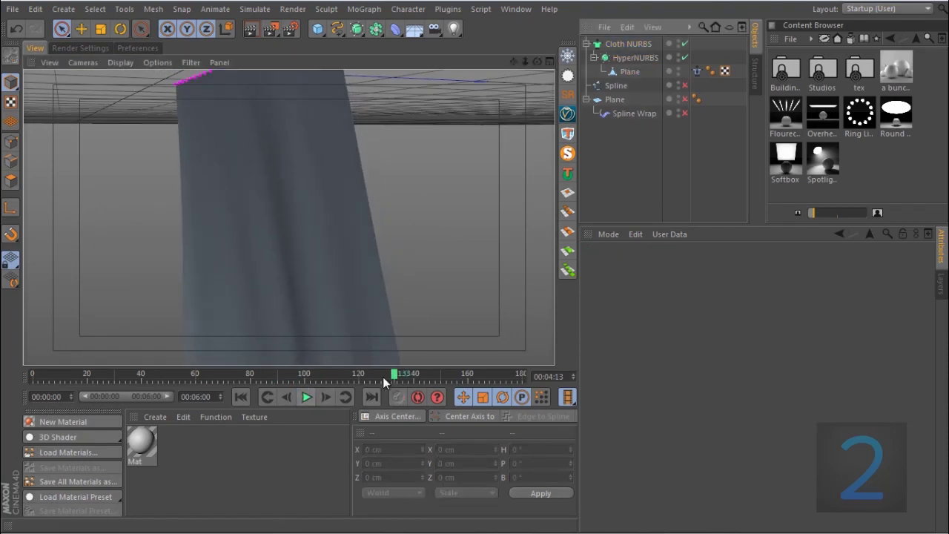
pyautogui.click(210, 373)
pyautogui.moveTo(204, 349)
pyautogui.mouseDown()
pyautogui.moveTo(88, 322)
pyautogui.moveTo(55, 300)
pyautogui.mouseUp()
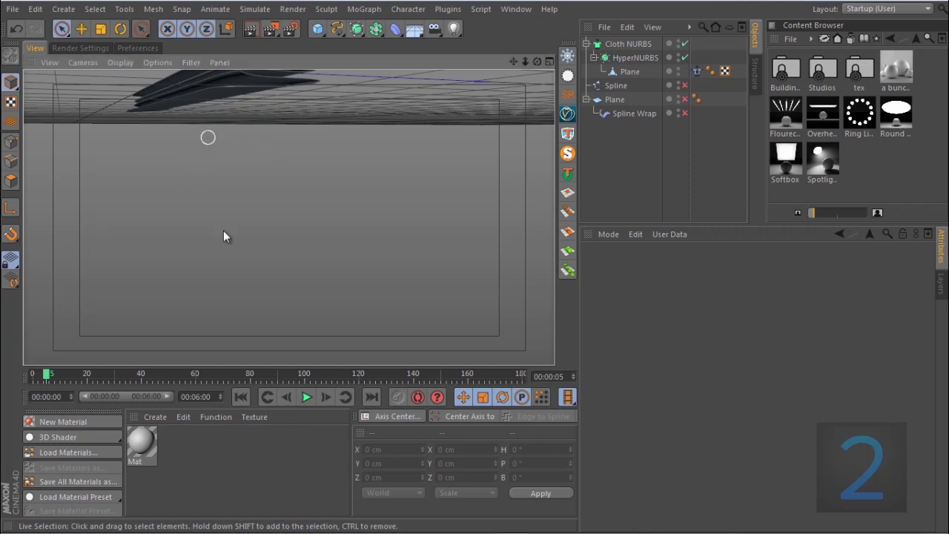
pyautogui.keyDown('alt'); pyautogui.moveTo(225, 235); pyautogui.dragTo(302, 260); pyautogui.keyUp('alt')
pyautogui.scroll(3, 303, 259)
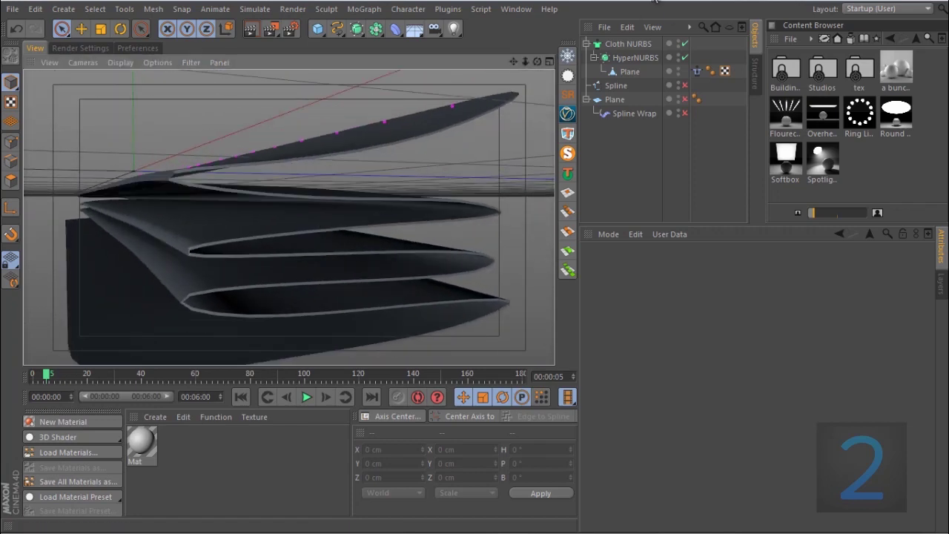
pyautogui.click(684, 45)
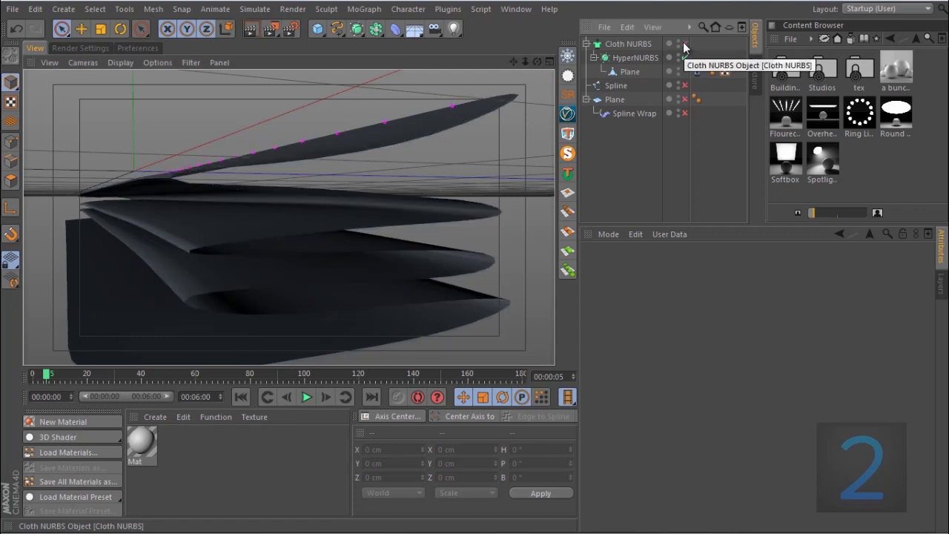
pyautogui.click(685, 45)
pyautogui.keyDown('alt'); pyautogui.moveTo(282, 160); pyautogui.dragTo(323, 192); pyautogui.keyUp('alt')
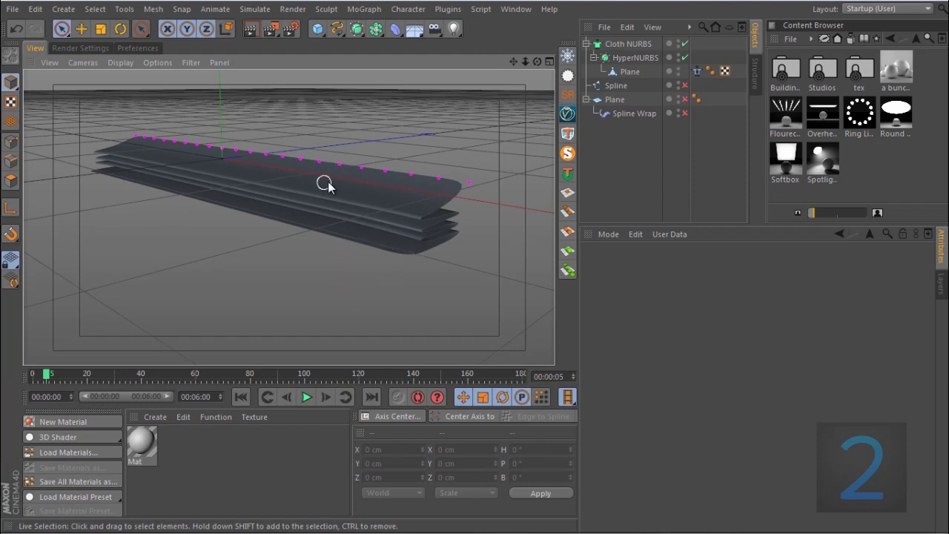
pyautogui.keyDown('alt'); pyautogui.moveTo(326, 184); pyautogui.dragTo(300, 167, button='right'); pyautogui.keyUp('alt')
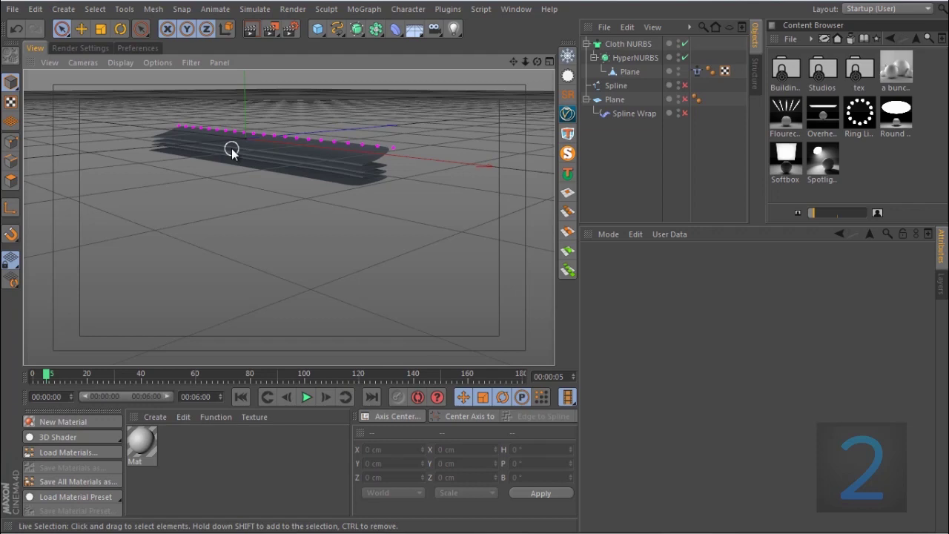
# Step: Play the final thickened cloth simulation and tilt the view to eye level
pyautogui.click(305, 397)
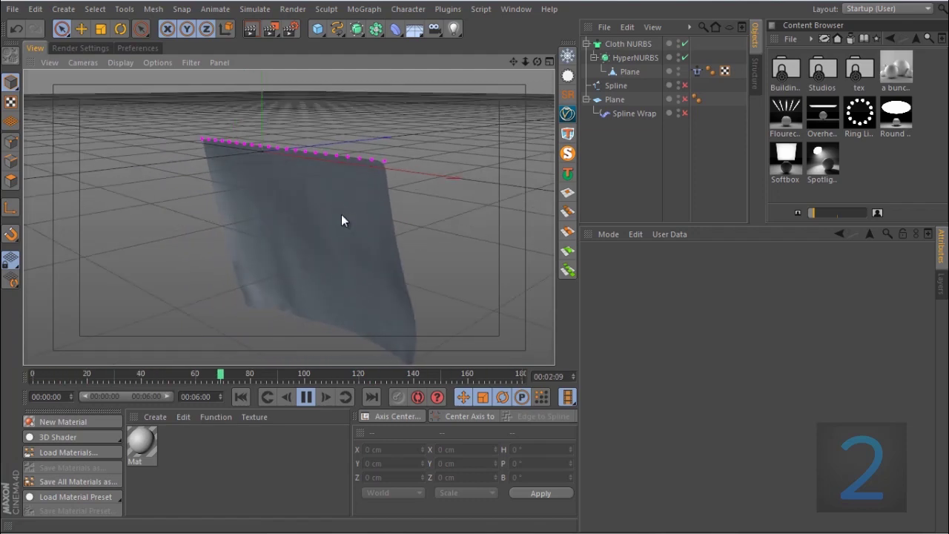
pyautogui.moveTo(325, 175)
pyautogui.keyDown('alt'); pyautogui.mouseDown()
pyautogui.moveTo(335, 163)
pyautogui.moveTo(456, 127)
pyautogui.moveTo(356, 122)
pyautogui.moveTo(366, 124)
pyautogui.moveTo(309, 152)
pyautogui.moveTo(324, 178)
pyautogui.mouseUp(); pyautogui.keyUp('alt')
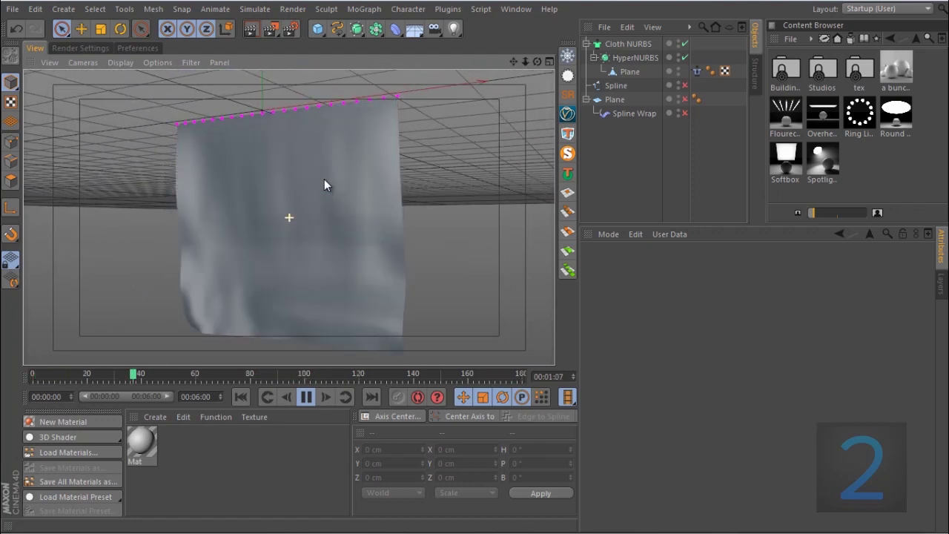